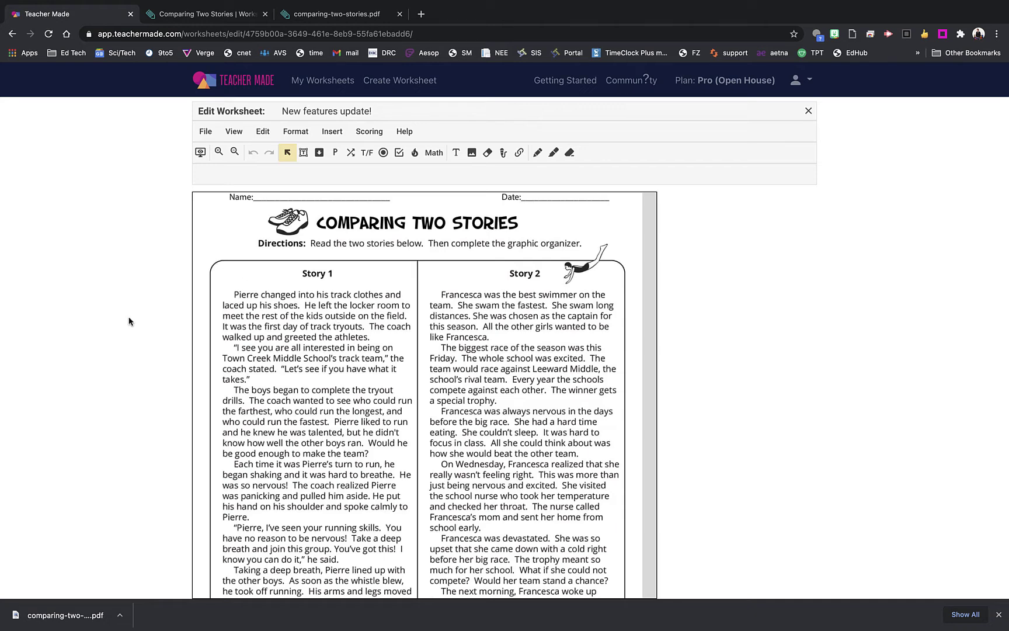
Open the worksheet's rename prompt and dismiss it without entering a new name
{"action": "scroll", "coordinate": [246, 331], "scroll_direction": "down", "scroll_amount": 3}
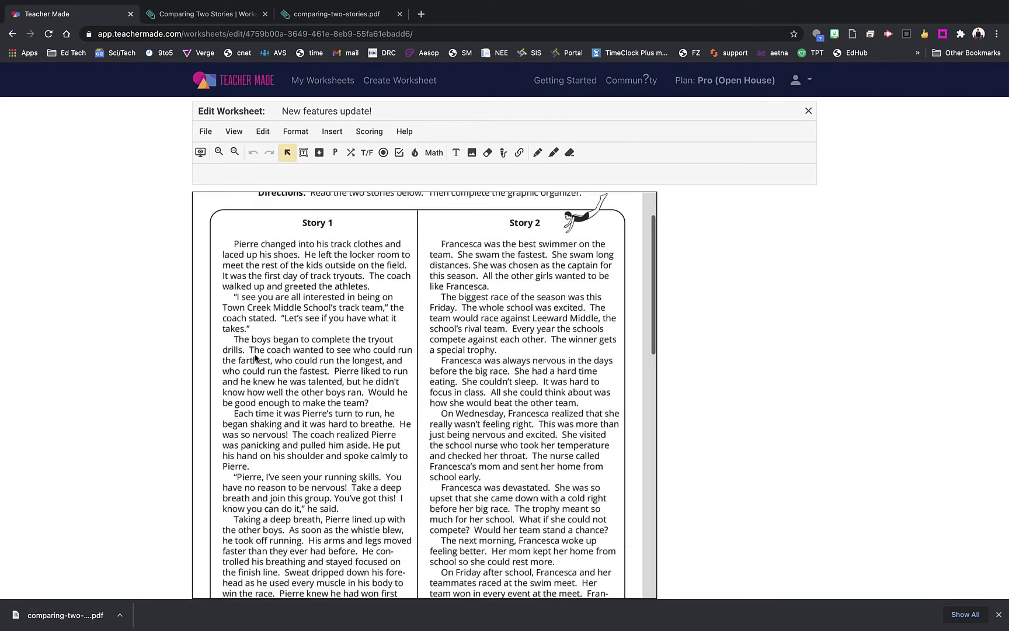
{"action": "scroll", "coordinate": [255, 357], "scroll_direction": "up", "scroll_amount": 4}
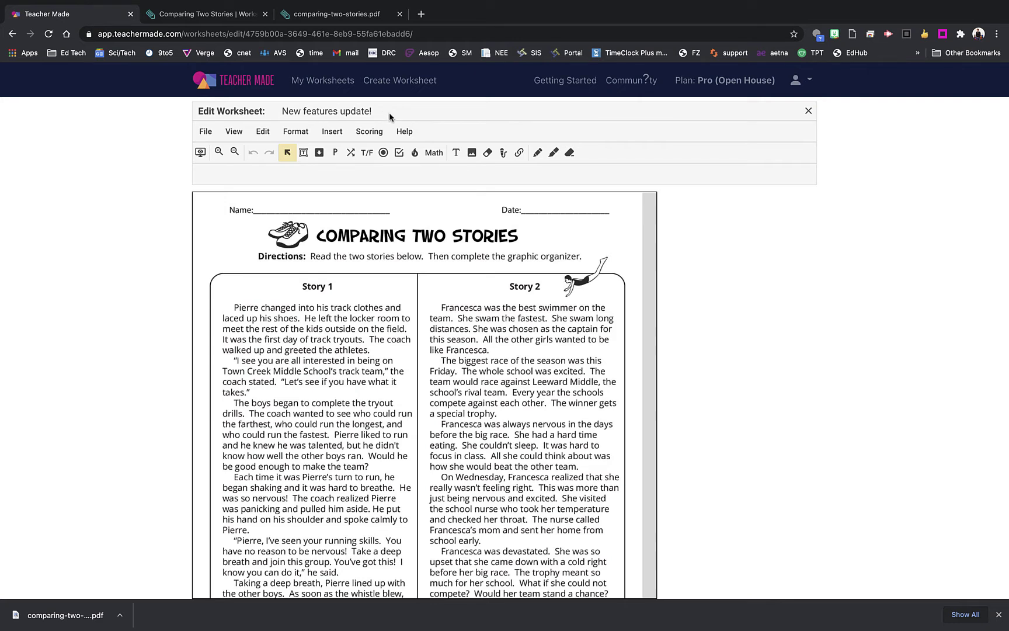
{"action": "left_click", "coordinate": [309, 114]}
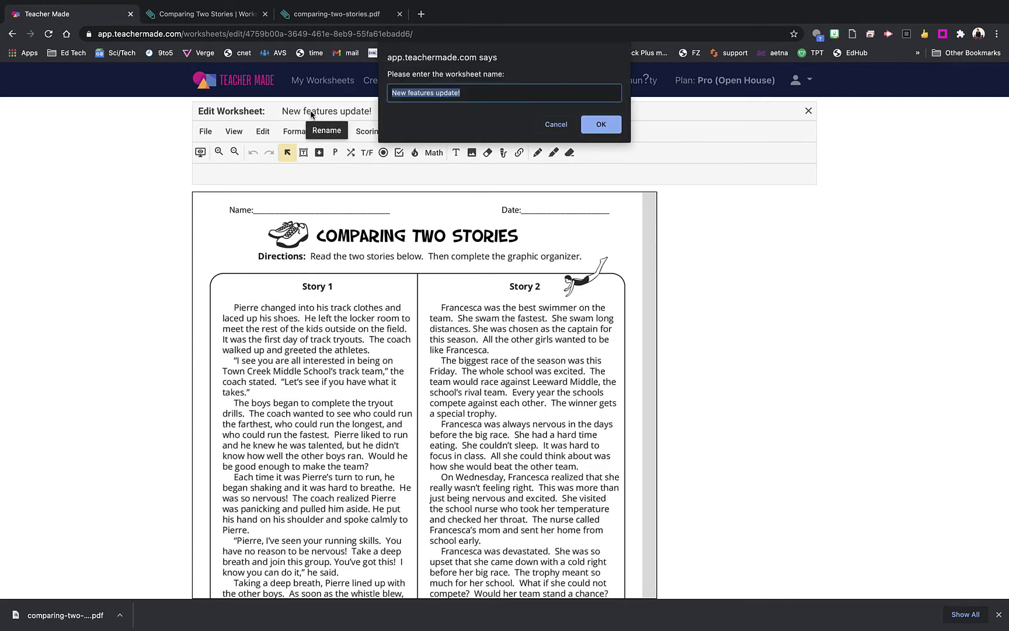
{"action": "left_click", "coordinate": [556, 125]}
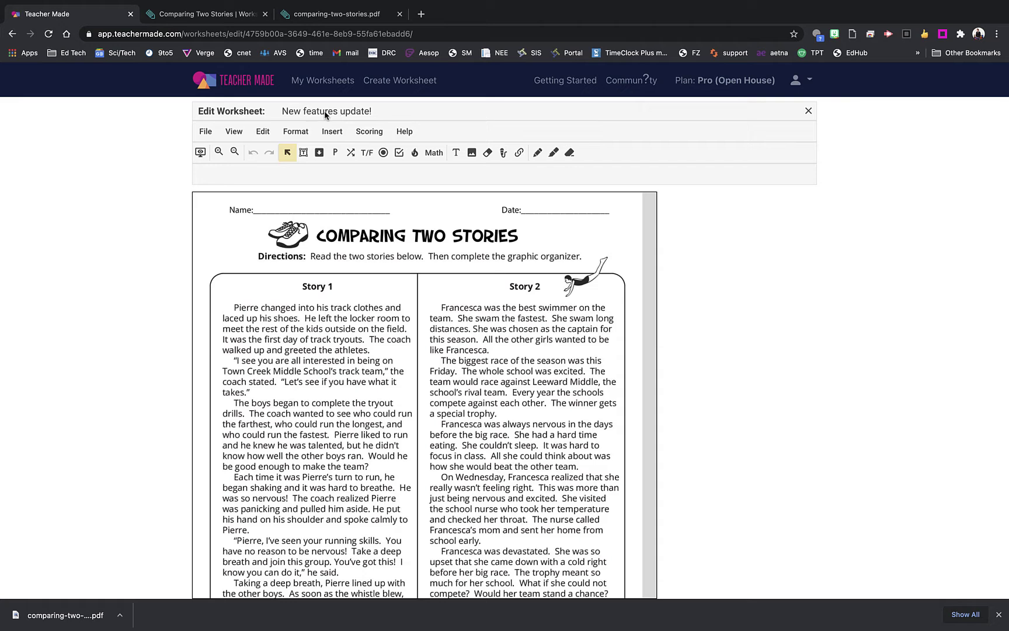
Preview the worksheet as students see it and look through the two stories and the graphic organizer
{"action": "left_click", "coordinate": [199, 153]}
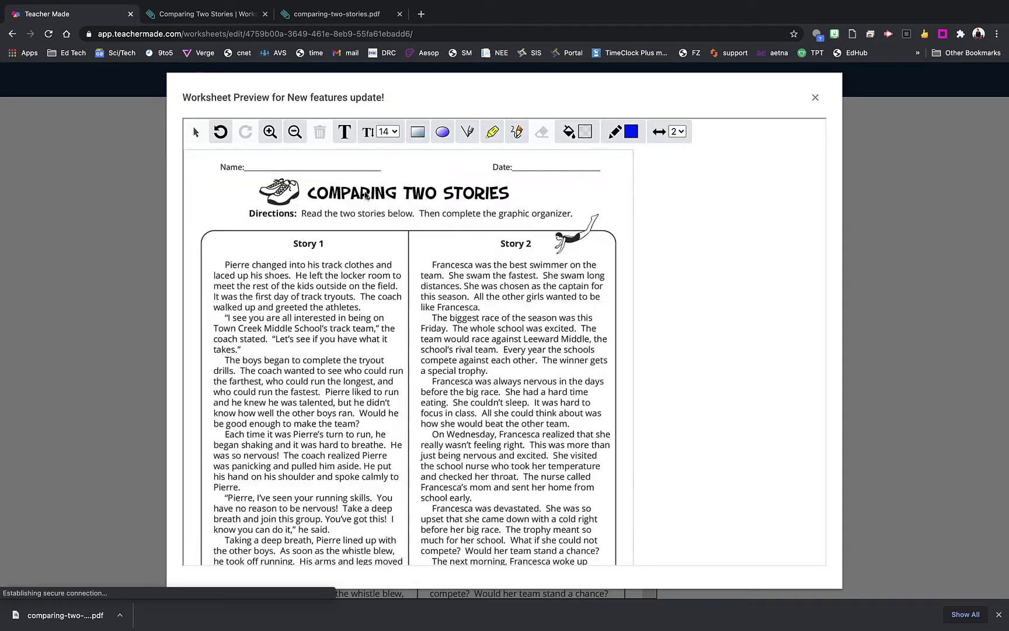
{"action": "scroll", "coordinate": [524, 321], "scroll_direction": "down", "scroll_amount": 10}
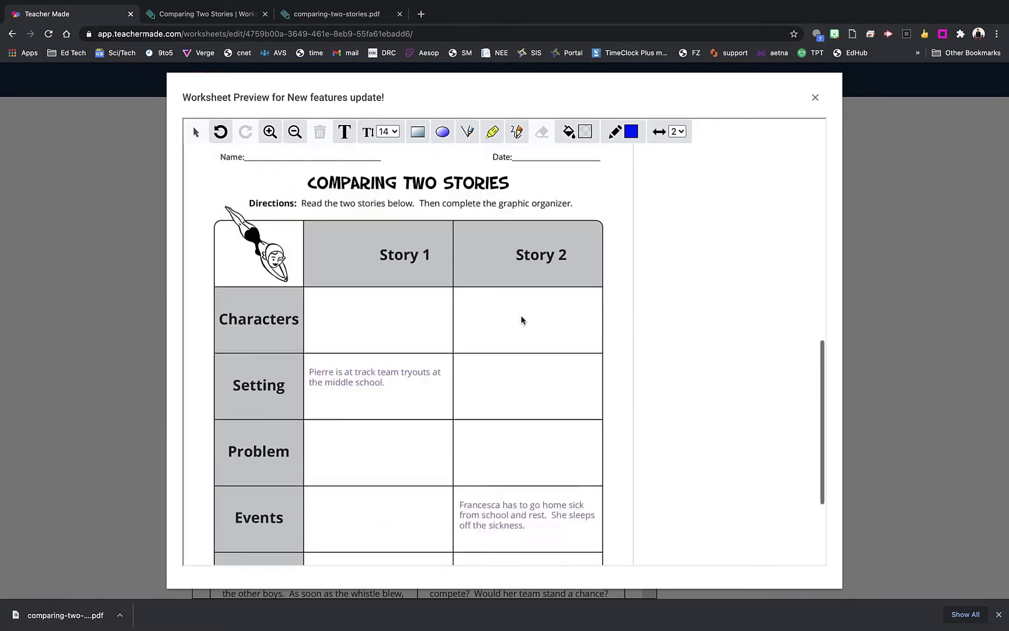
{"action": "scroll", "coordinate": [522, 320], "scroll_direction": "down", "scroll_amount": 3}
{"action": "scroll", "coordinate": [523, 320], "scroll_direction": "up", "scroll_amount": 12}
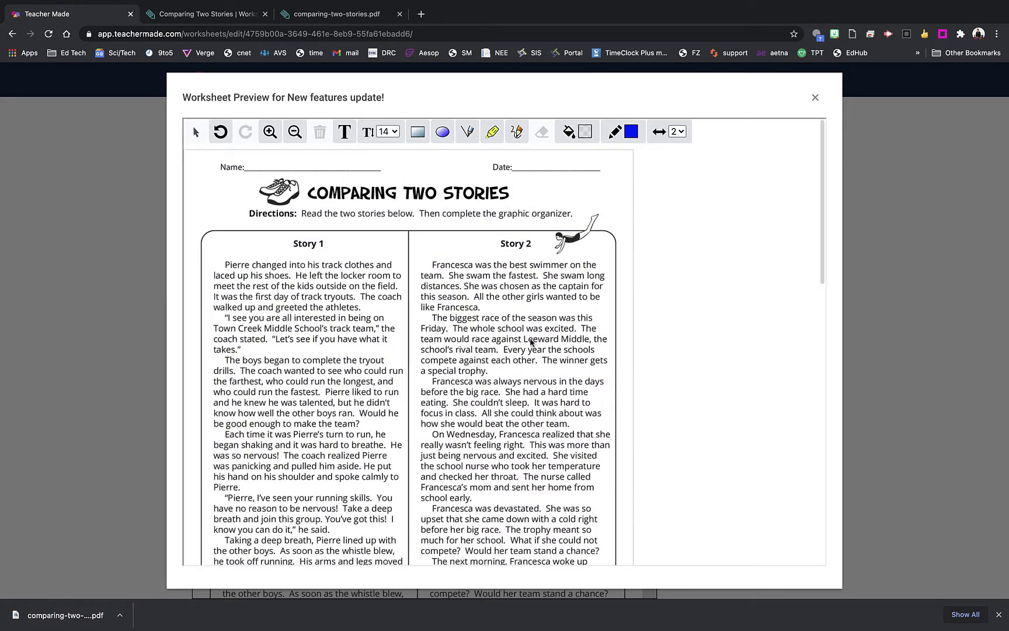
{"action": "scroll", "coordinate": [531, 341], "scroll_direction": "down", "scroll_amount": 12}
{"action": "scroll", "coordinate": [544, 395], "scroll_direction": "up", "scroll_amount": 6}
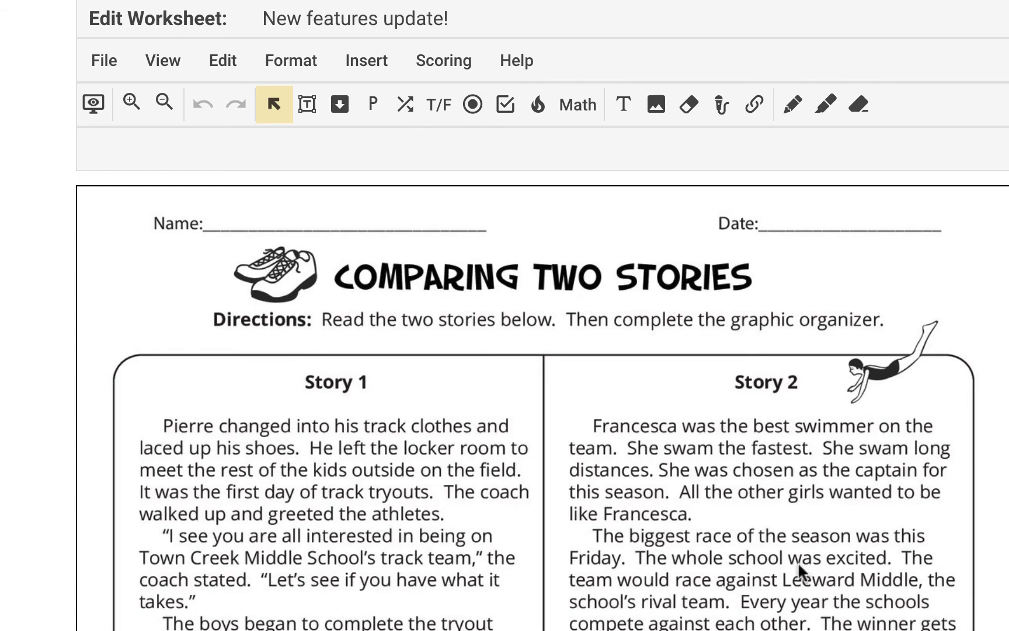
Insert short-answer boxes above the Name line and the Date line on the worksheet's first page
{"action": "scroll", "coordinate": [798, 561], "scroll_direction": "down", "scroll_amount": 15}
{"action": "scroll", "coordinate": [798, 561], "scroll_direction": "up", "scroll_amount": 10}
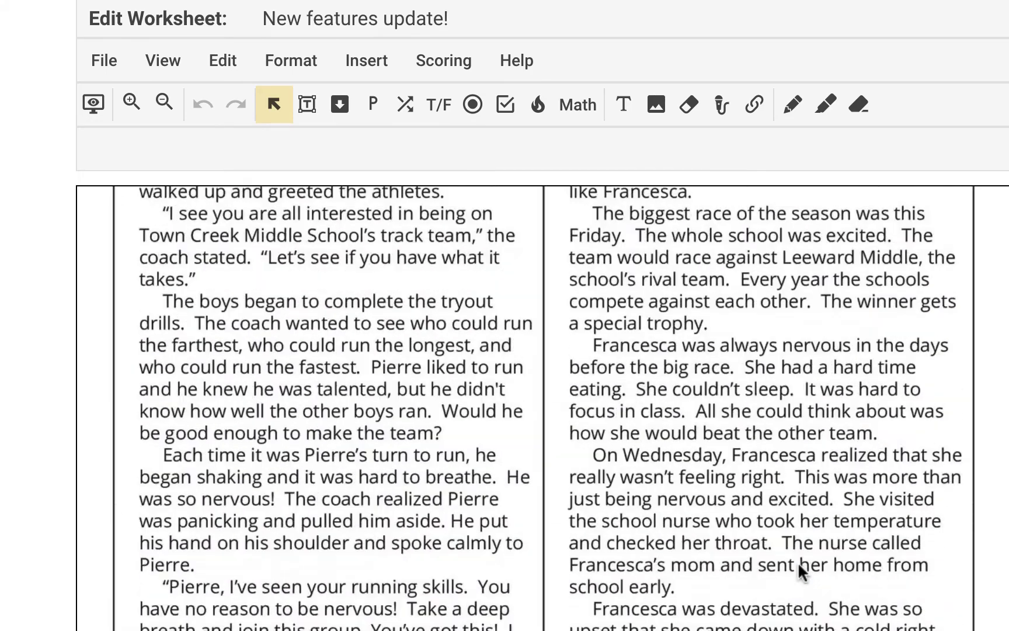
{"action": "scroll", "coordinate": [797, 561], "scroll_direction": "up", "scroll_amount": 5}
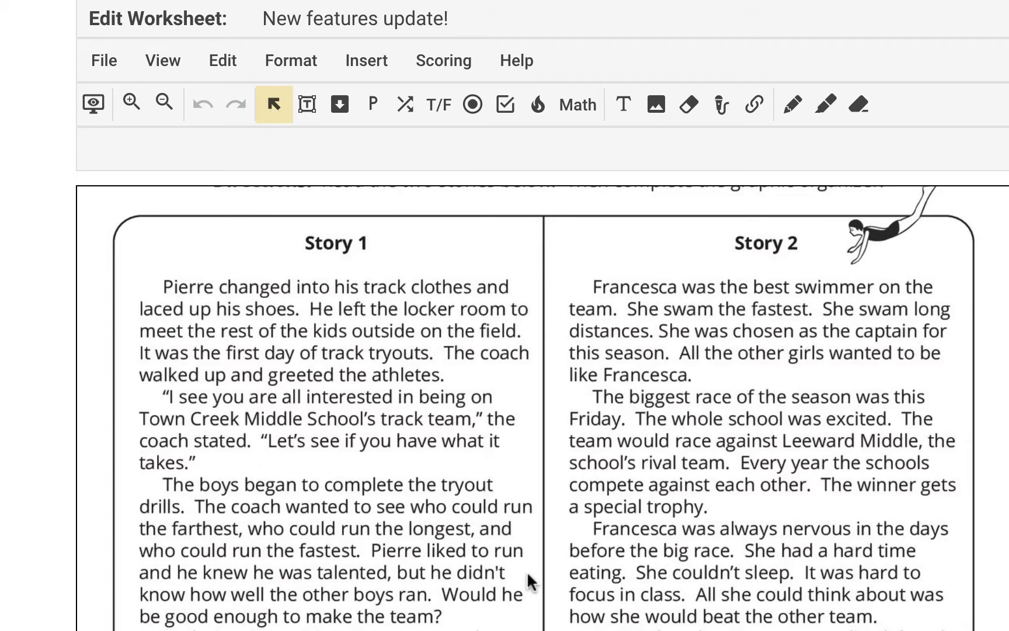
{"action": "scroll", "coordinate": [527, 570], "scroll_direction": "down", "scroll_amount": 3}
{"action": "scroll", "coordinate": [527, 571], "scroll_direction": "up", "scroll_amount": 5}
{"action": "left_click", "coordinate": [308, 113]}
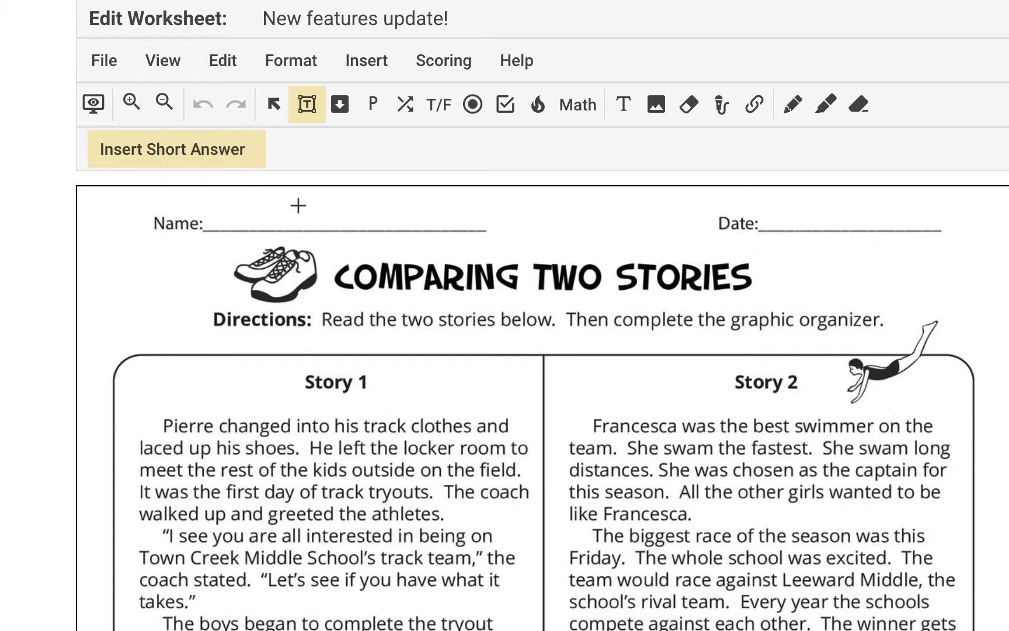
{"action": "left_click", "coordinate": [211, 199]}
{"action": "left_click_drag", "start_coordinate": [211, 199], "coordinate": [476, 224]}
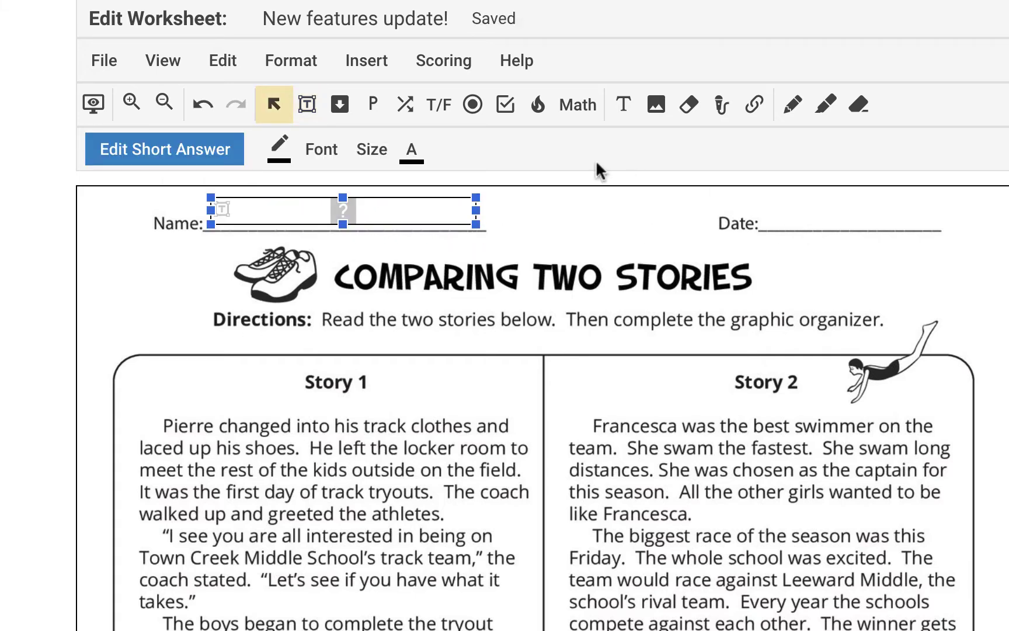
{"action": "left_click", "coordinate": [307, 104]}
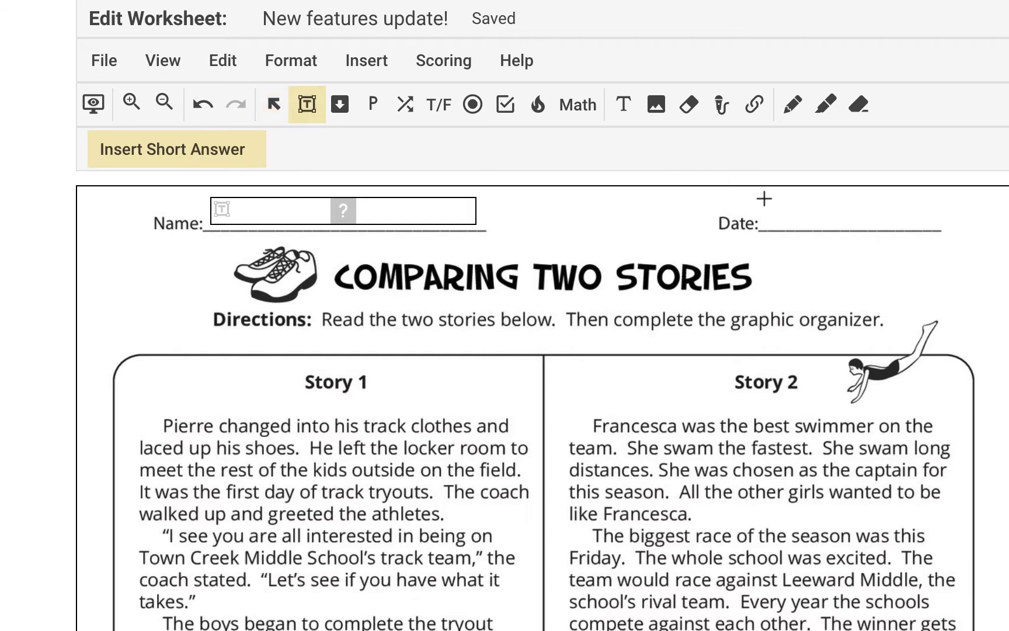
{"action": "left_click_drag", "start_coordinate": [766, 199], "coordinate": [928, 225]}
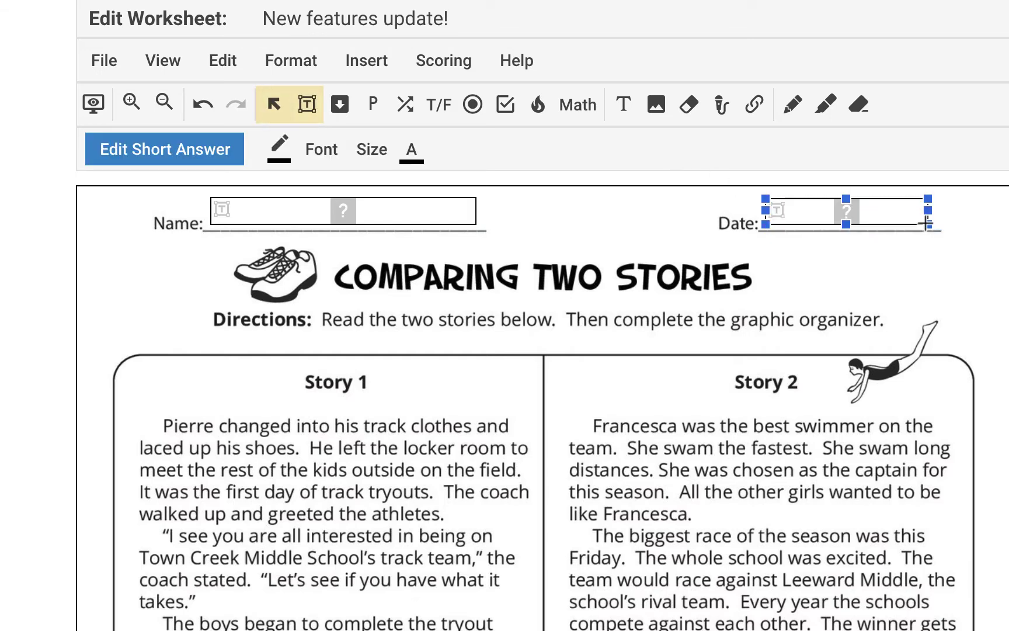
Open the settings of the short-answer box on the Name line and close them without changes
{"action": "left_click", "coordinate": [428, 205]}
{"action": "double_click", "coordinate": [400, 213]}
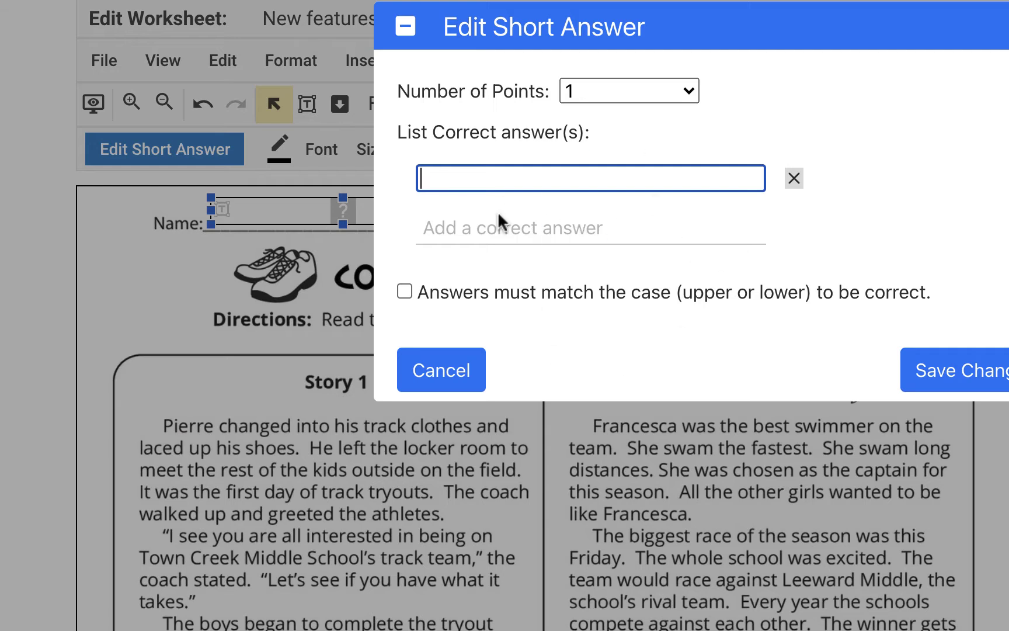
{"action": "left_click", "coordinate": [452, 377]}
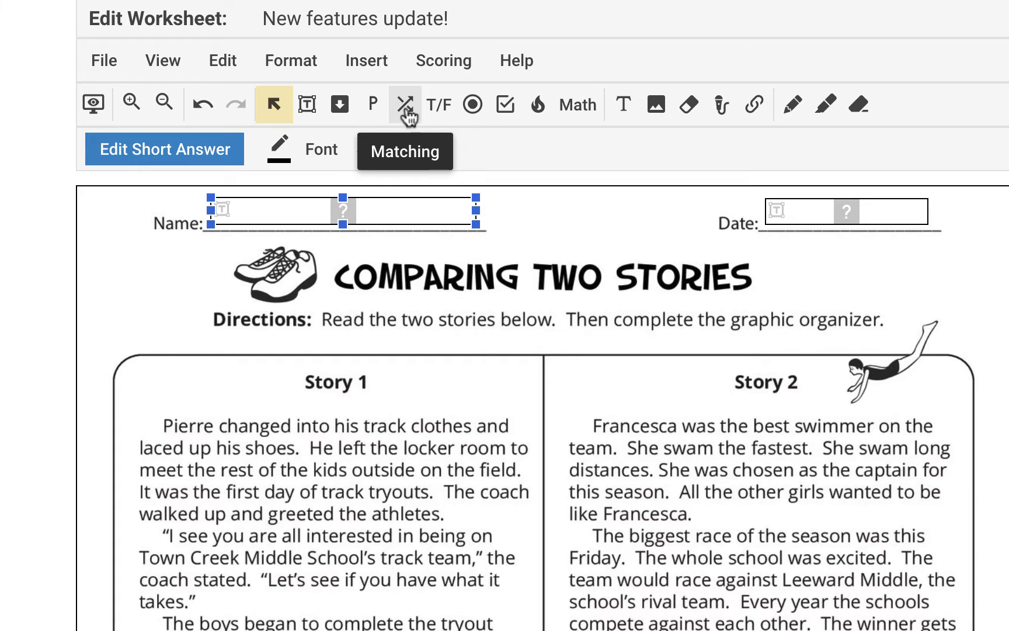
Insert a hot spot over the first line of Story 1 and view its scoring settings without changing them
{"action": "left_click", "coordinate": [541, 116]}
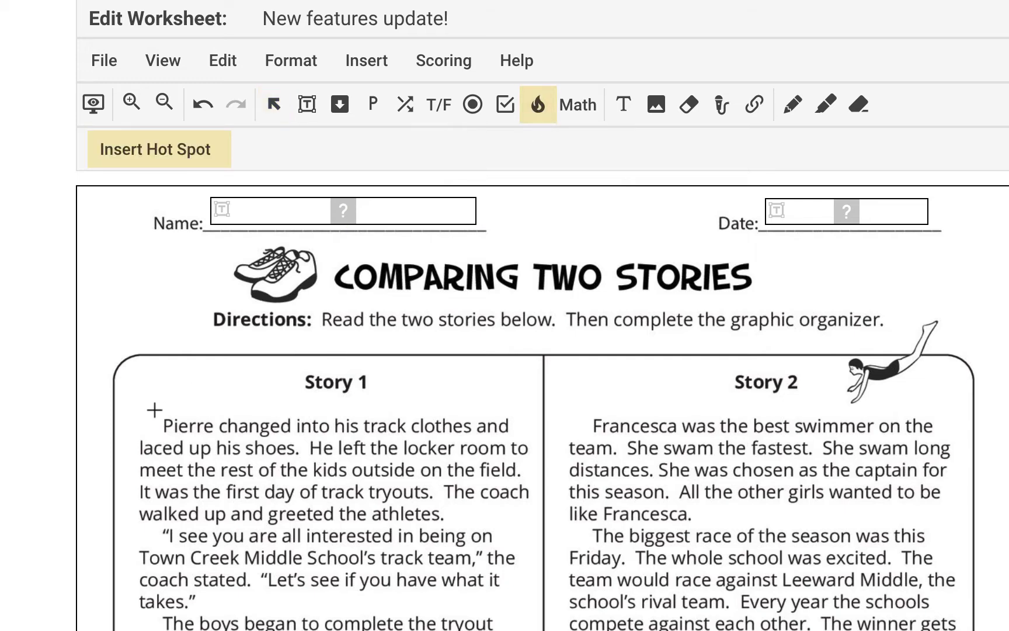
{"action": "left_click_drag", "start_coordinate": [153, 410], "coordinate": [513, 417]}
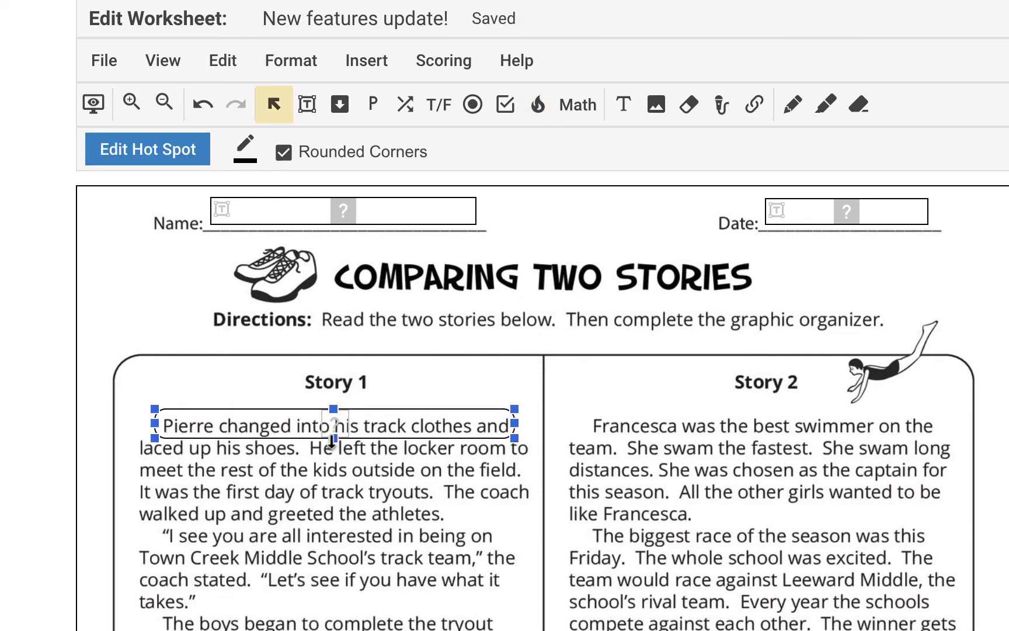
{"action": "double_click", "coordinate": [389, 428]}
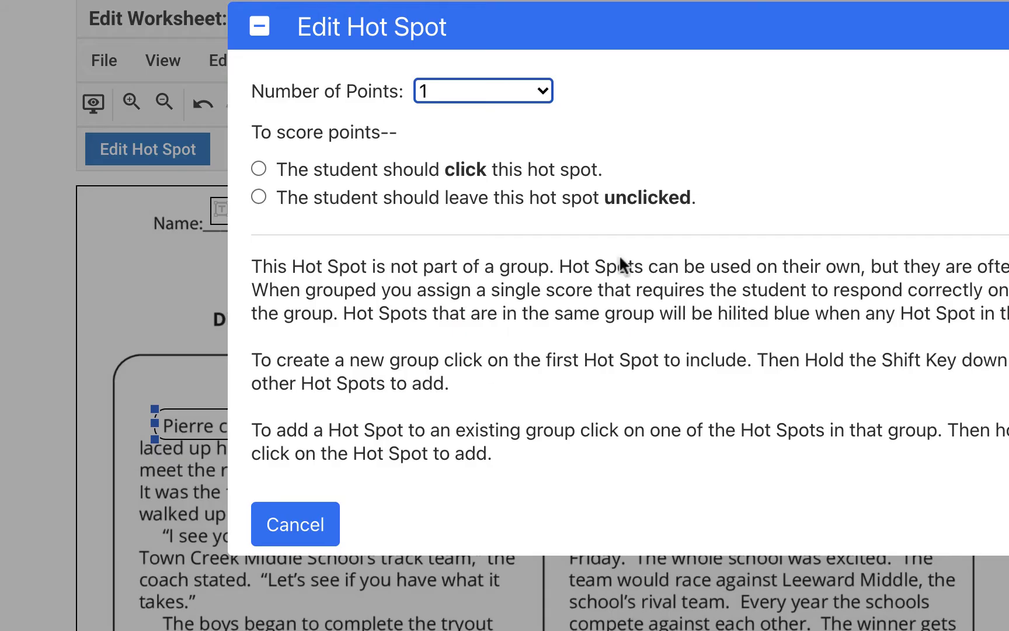
{"action": "left_click", "coordinate": [321, 532]}
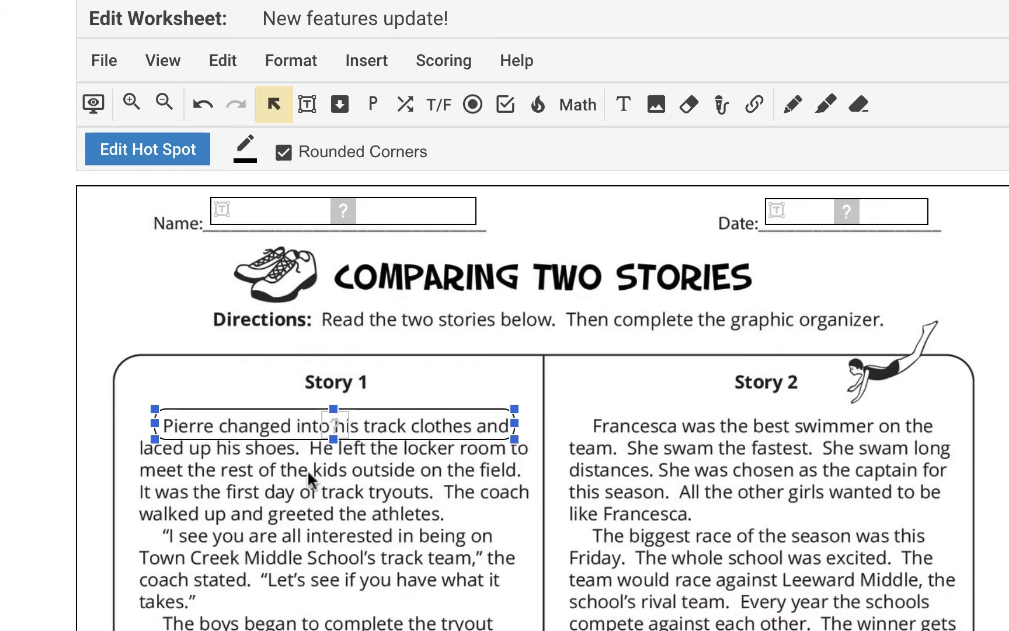
Insert a hot spot over the first two lines of Story 2 and group it with the Story 1 hot spot
{"action": "left_click", "coordinate": [538, 105]}
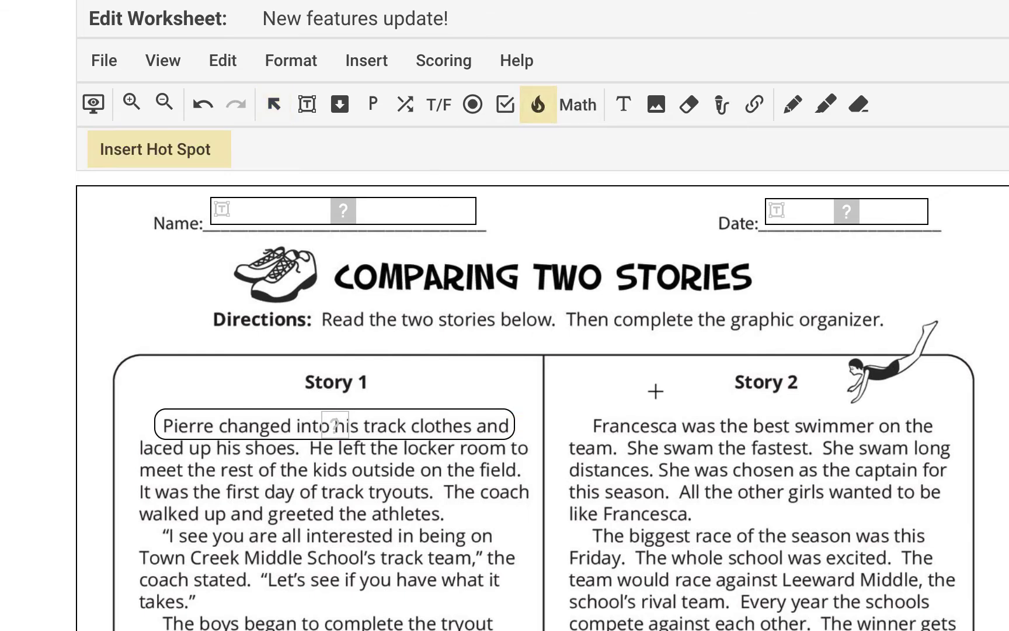
{"action": "mouse_move", "coordinate": [590, 415]}
{"action": "left_mouse_down"}
{"action": "mouse_move", "coordinate": [610, 441]}
{"action": "mouse_move", "coordinate": [948, 456]}
{"action": "mouse_move", "coordinate": [950, 464]}
{"action": "left_mouse_up"}
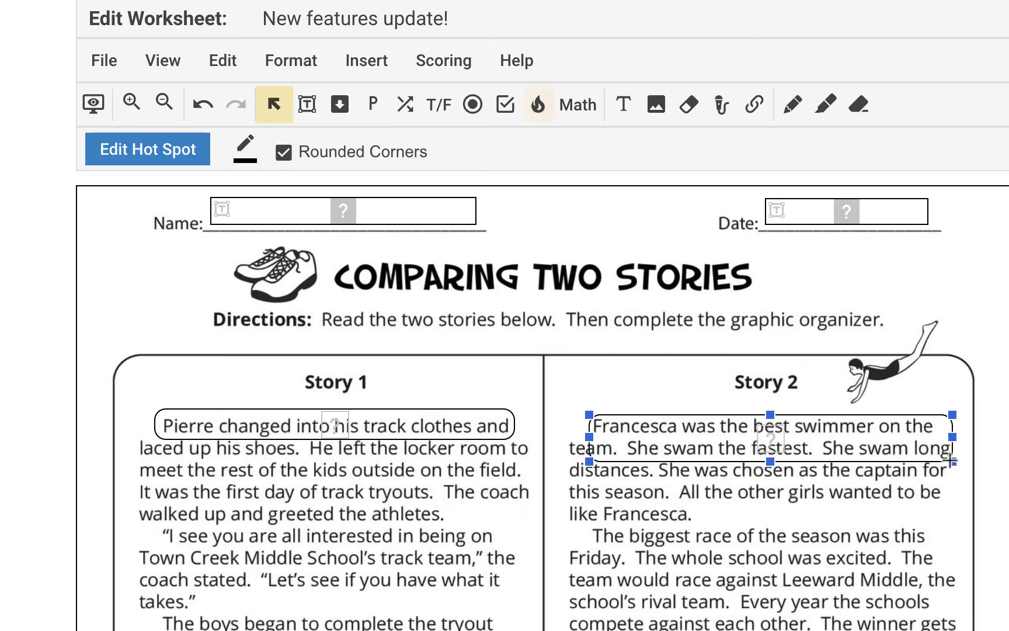
{"action": "left_click", "coordinate": [447, 428]}
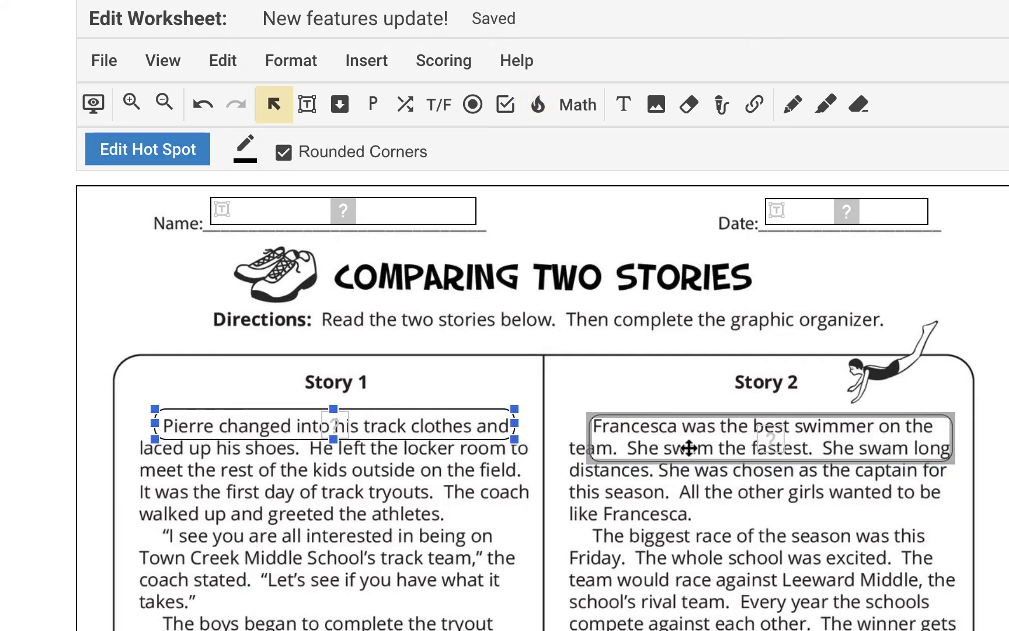
{"action": "left_click", "coordinate": [688, 448]}
{"action": "left_click", "coordinate": [480, 428]}
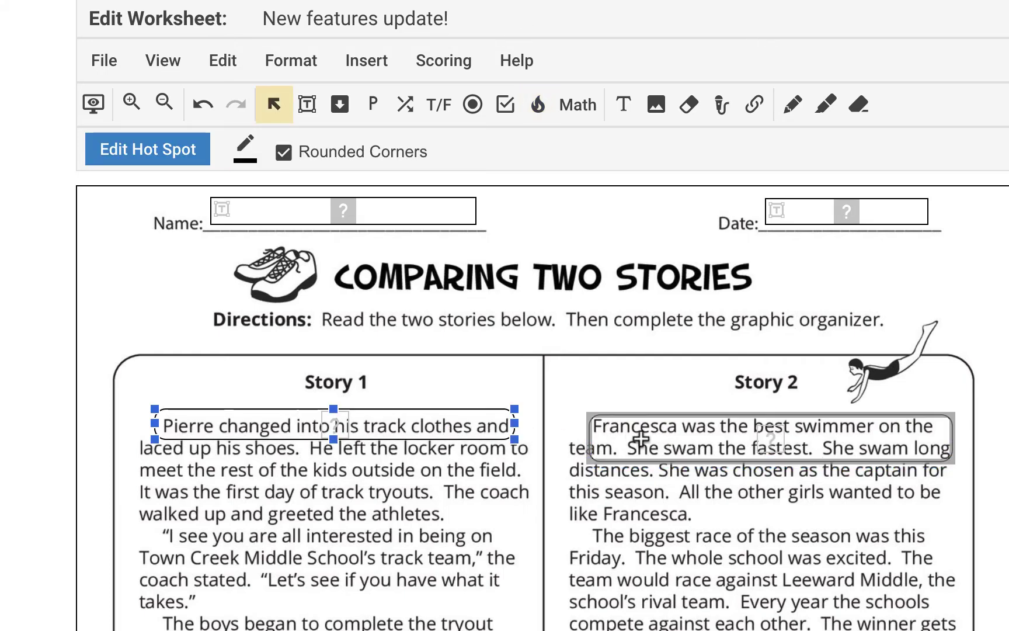
{"action": "left_click", "coordinate": [675, 447]}
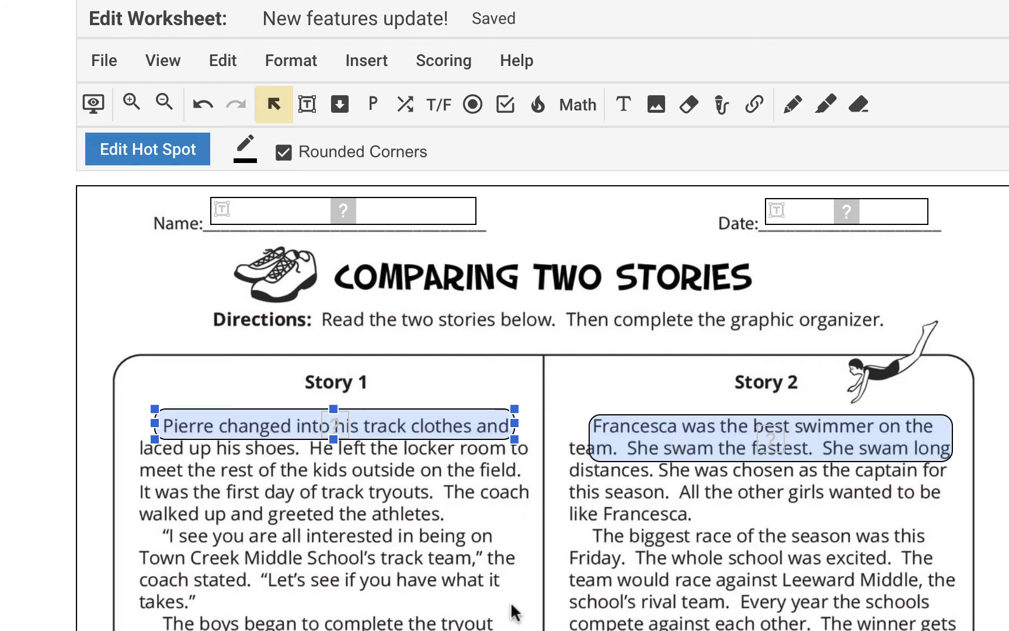
Look at the math answer types available for the worksheet
{"action": "scroll", "coordinate": [514, 612], "scroll_direction": "down", "scroll_amount": 10}
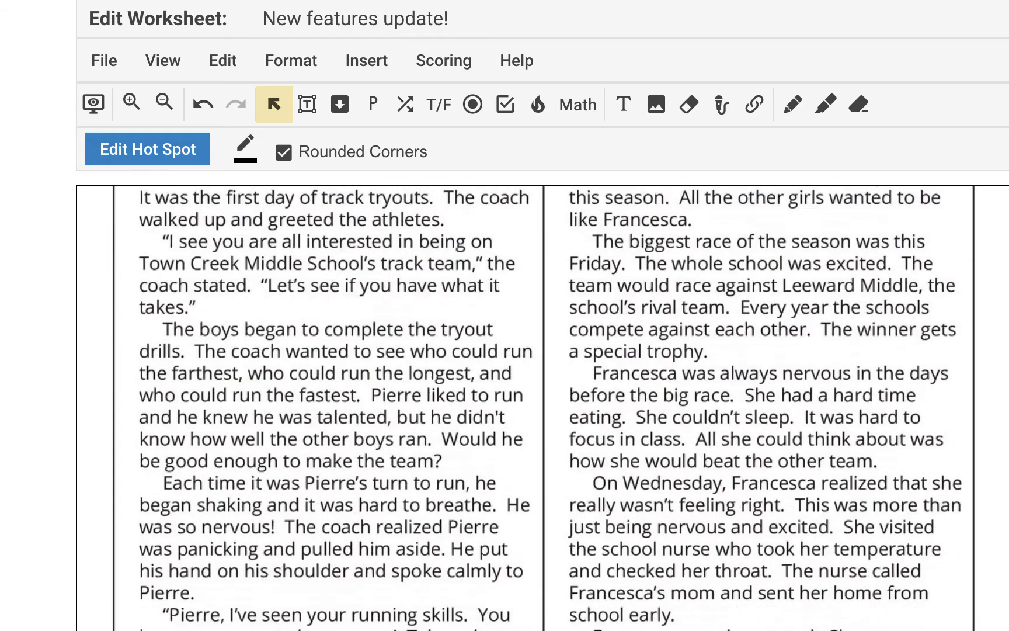
{"action": "scroll", "coordinate": [605, 215], "scroll_direction": "up", "scroll_amount": 10}
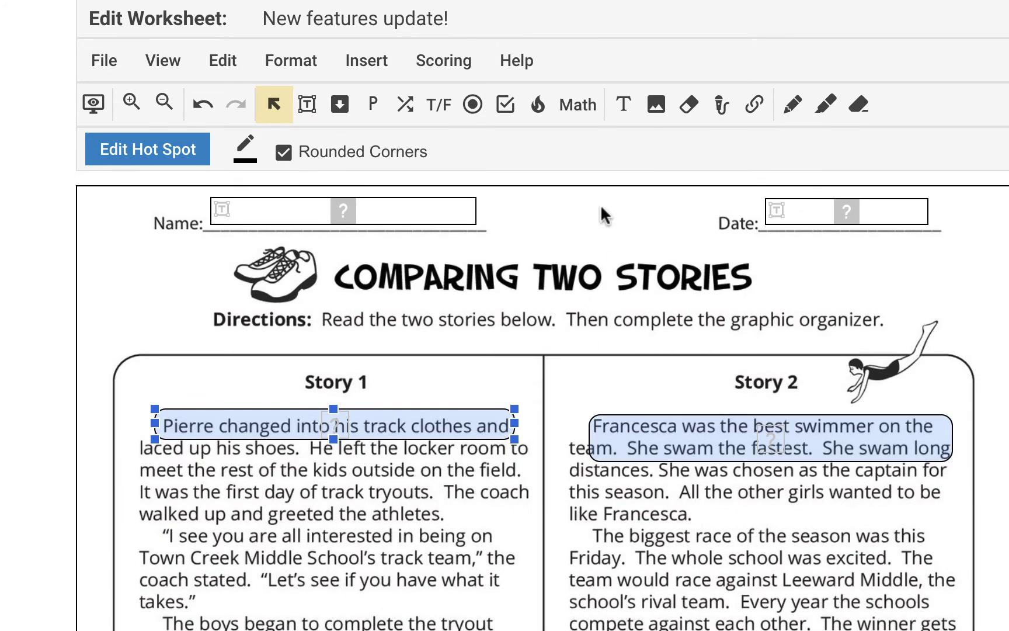
{"action": "left_click", "coordinate": [580, 114]}
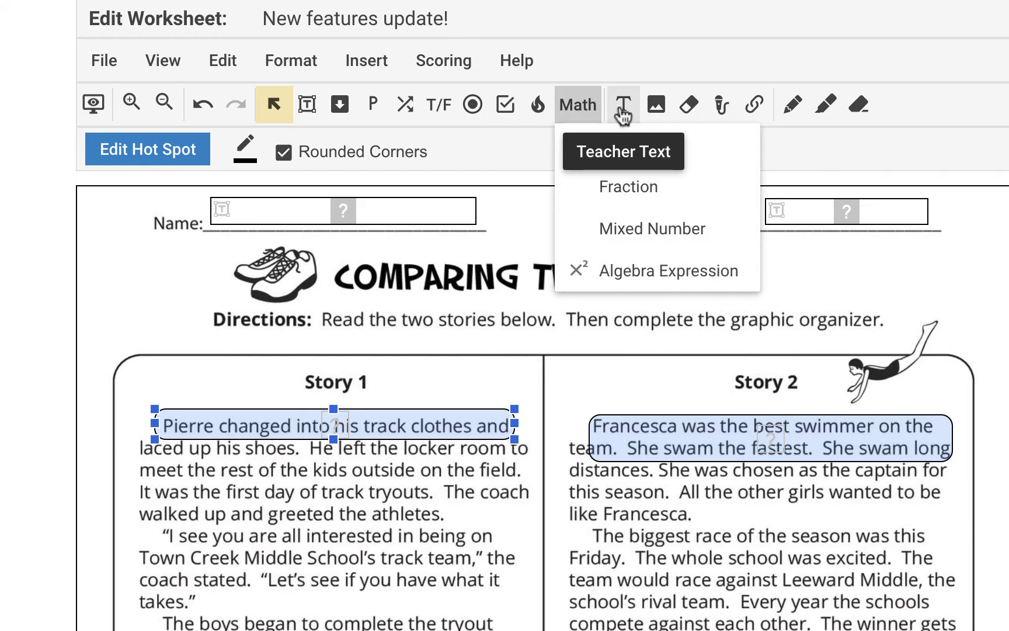
Activate the Image tool and look over the story page and the graphic organizer page without placing a picture
{"action": "left_click", "coordinate": [656, 105]}
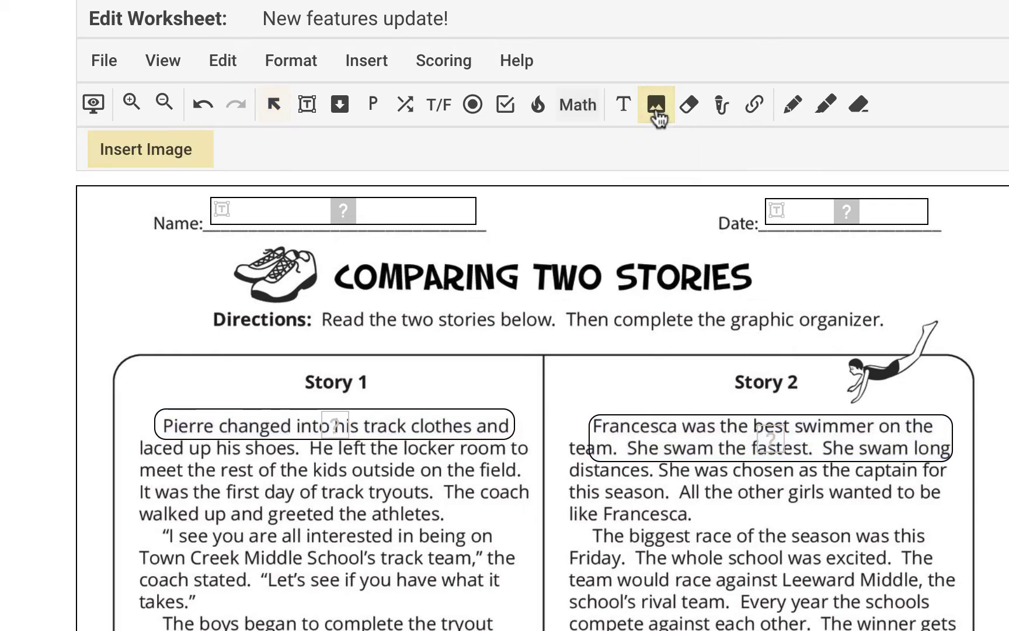
{"action": "scroll", "coordinate": [513, 554], "scroll_direction": "down", "scroll_amount": 10}
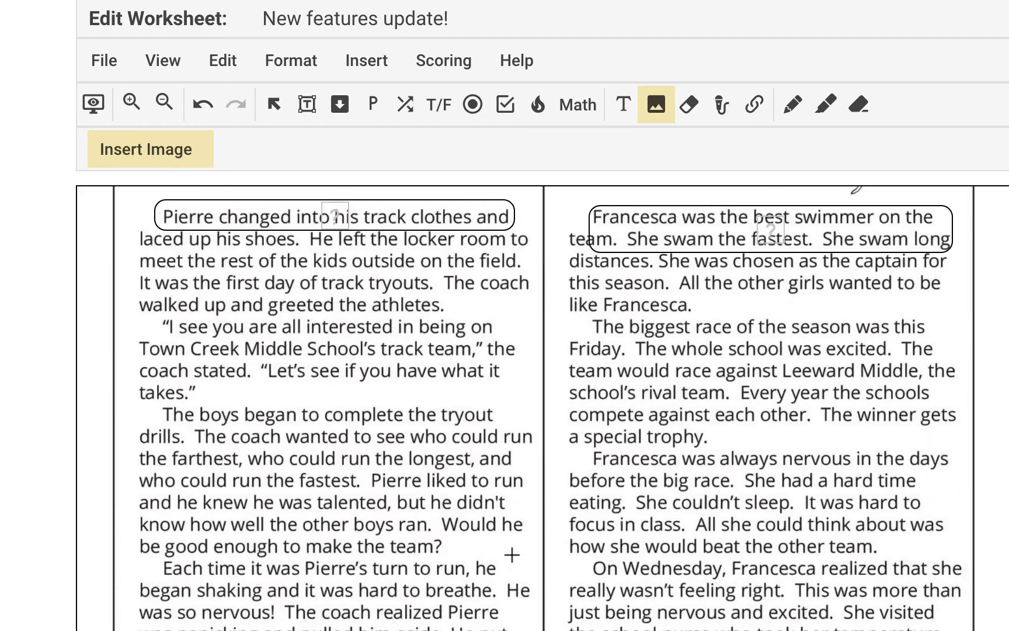
{"action": "scroll", "coordinate": [513, 555], "scroll_direction": "down", "scroll_amount": 2}
{"action": "scroll", "coordinate": [512, 555], "scroll_direction": "up", "scroll_amount": 15}
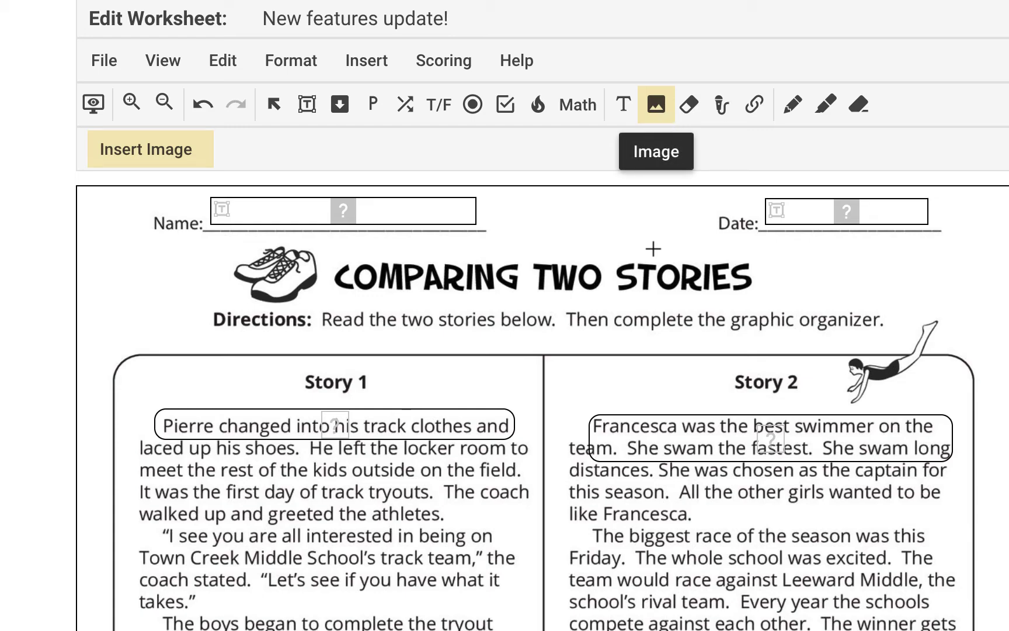
{"action": "scroll", "coordinate": [686, 516], "scroll_direction": "down", "scroll_amount": 10}
{"action": "scroll", "coordinate": [686, 522], "scroll_direction": "down", "scroll_amount": 15}
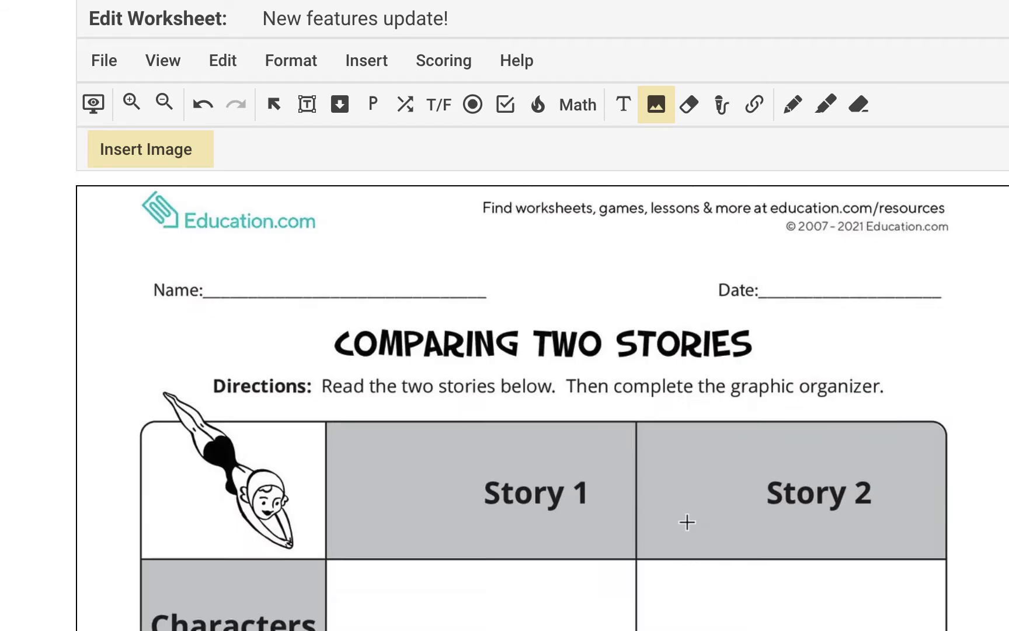
{"action": "scroll", "coordinate": [687, 521], "scroll_direction": "up", "scroll_amount": 20}
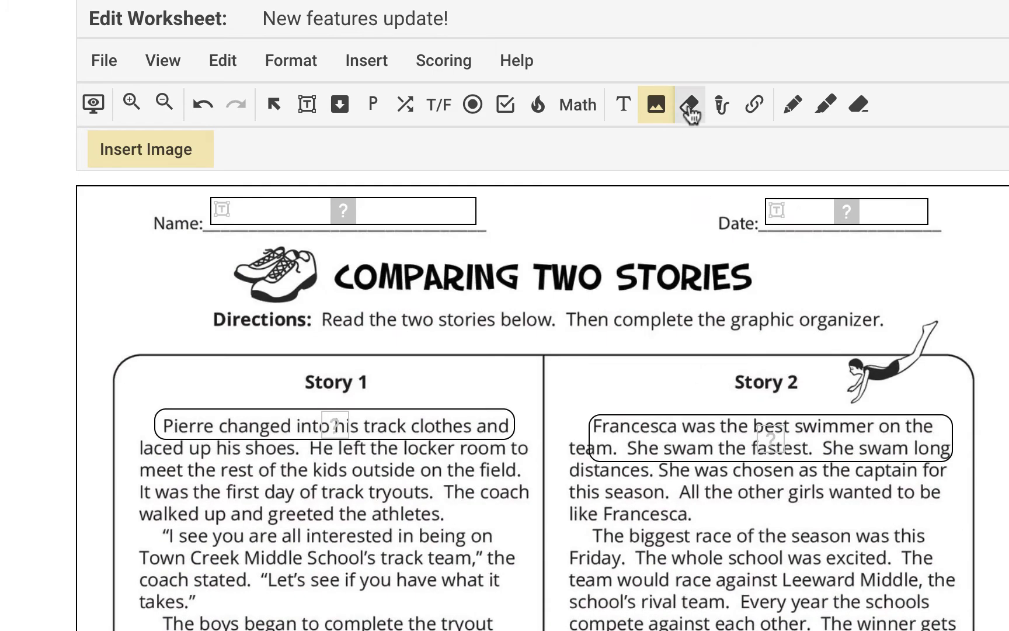
Try to insert an audio recording over the Story 1 heading, opening the recorder without recording anything
{"action": "left_click", "coordinate": [723, 108]}
{"action": "scroll", "coordinate": [660, 549], "scroll_direction": "down", "scroll_amount": 2}
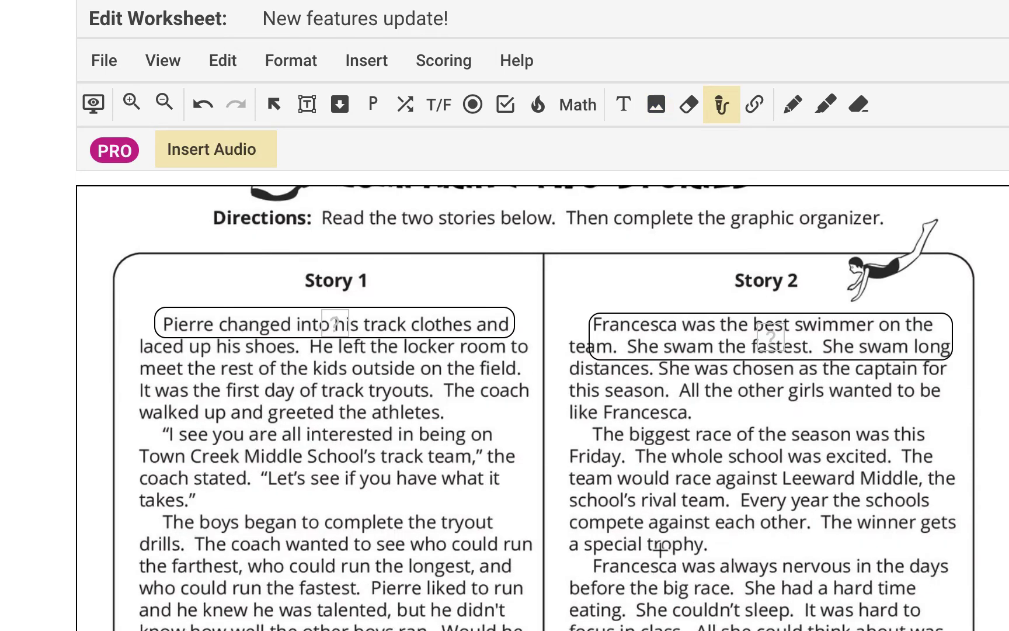
{"action": "scroll", "coordinate": [659, 549], "scroll_direction": "down", "scroll_amount": 1}
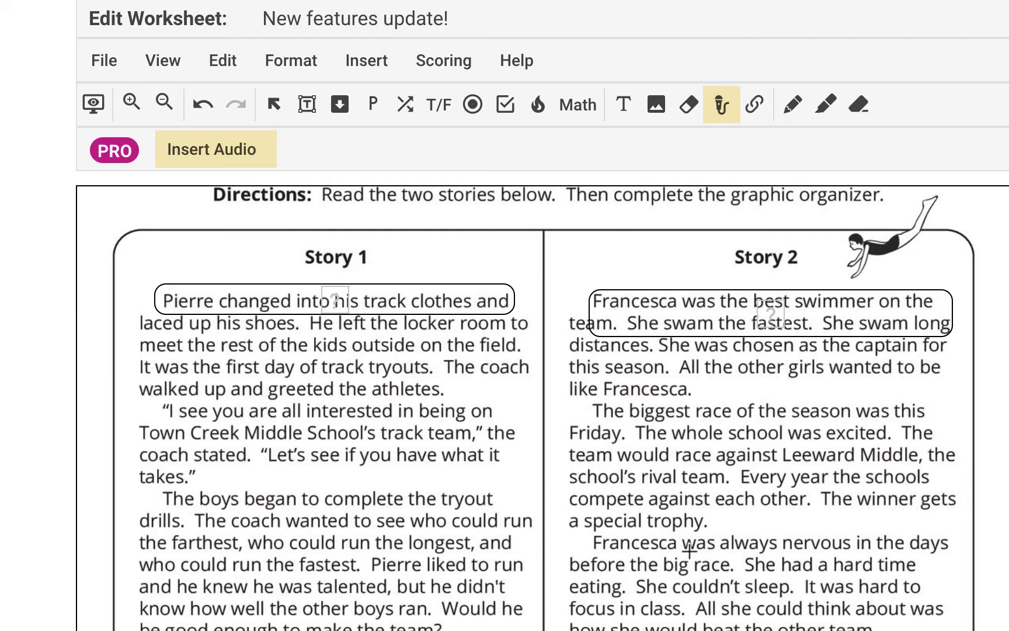
{"action": "scroll", "coordinate": [665, 549], "scroll_direction": "up", "scroll_amount": 3}
{"action": "scroll", "coordinate": [678, 549], "scroll_direction": "down", "scroll_amount": 5}
{"action": "scroll", "coordinate": [689, 550], "scroll_direction": "down", "scroll_amount": 1}
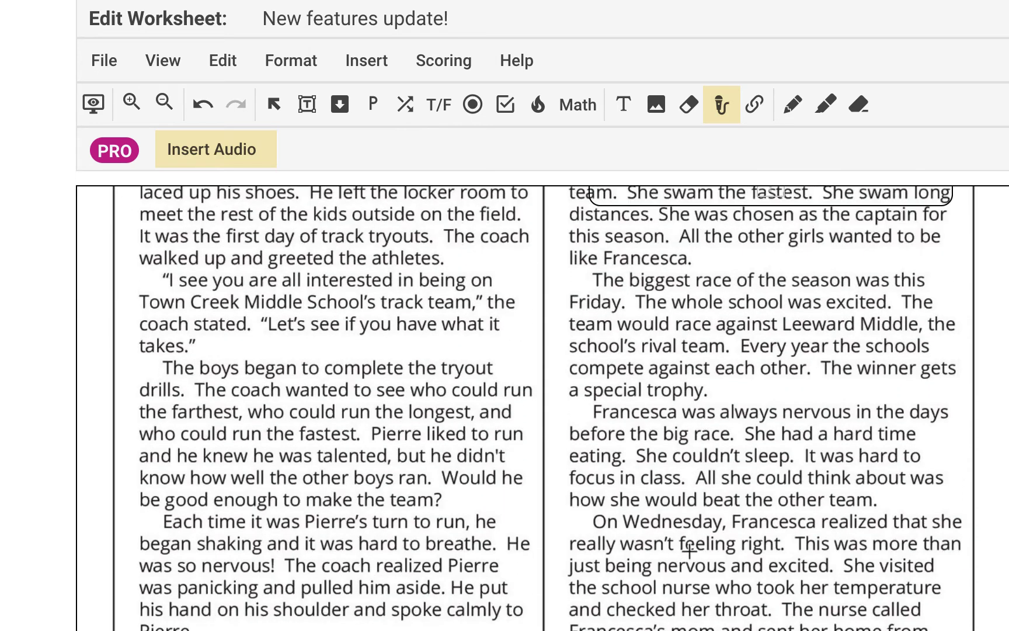
{"action": "scroll", "coordinate": [689, 550], "scroll_direction": "up", "scroll_amount": 2}
{"action": "scroll", "coordinate": [689, 550], "scroll_direction": "down", "scroll_amount": 1}
{"action": "scroll", "coordinate": [689, 550], "scroll_direction": "down", "scroll_amount": 2}
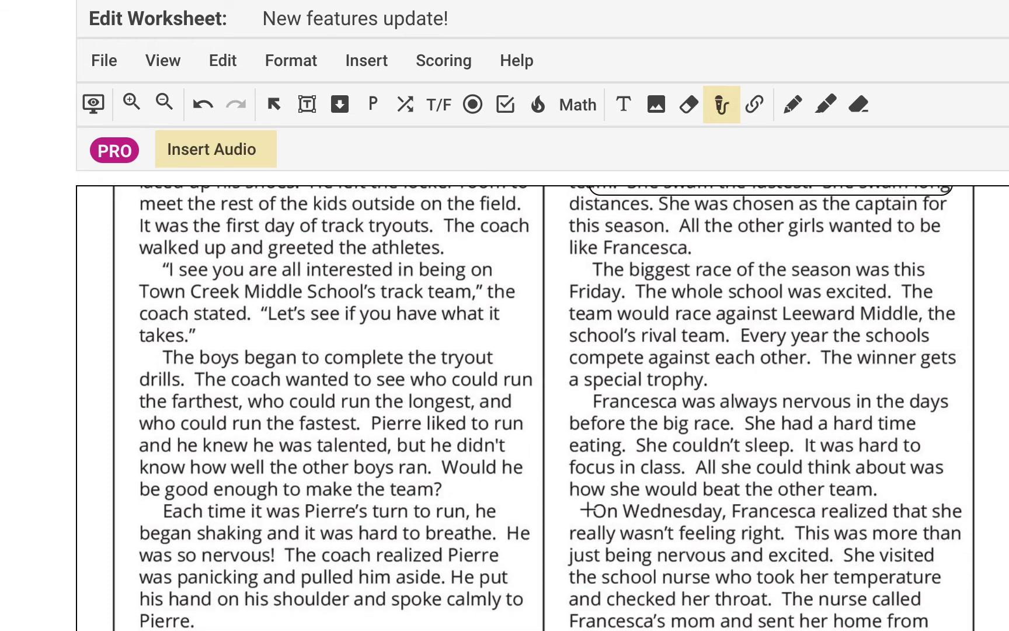
{"action": "scroll", "coordinate": [462, 467], "scroll_direction": "up", "scroll_amount": 3}
{"action": "scroll", "coordinate": [461, 467], "scroll_direction": "down", "scroll_amount": 1}
{"action": "scroll", "coordinate": [462, 465], "scroll_direction": "down", "scroll_amount": 2}
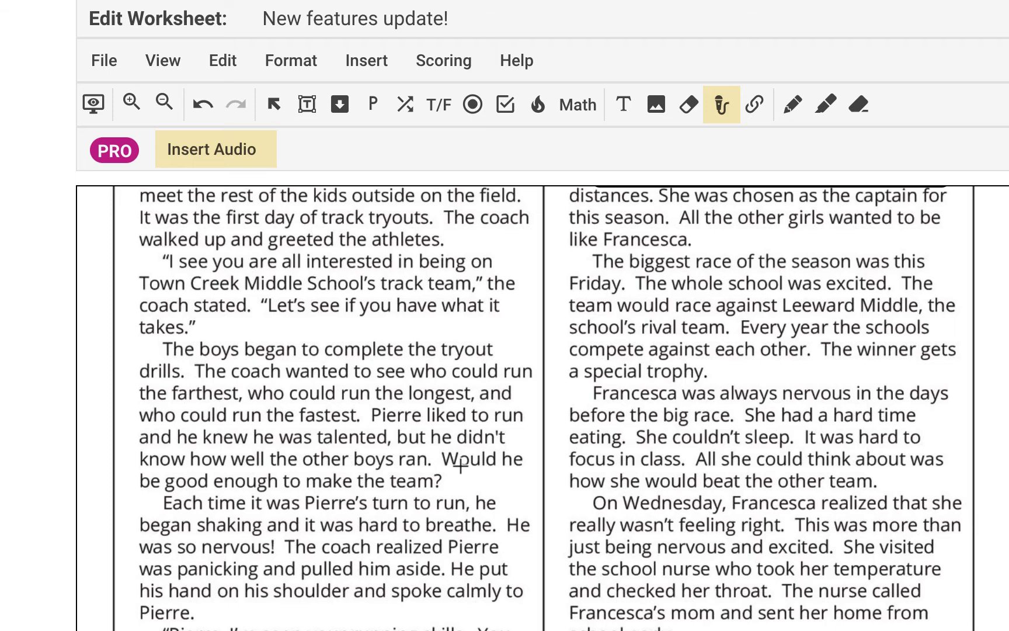
{"action": "scroll", "coordinate": [460, 466], "scroll_direction": "up", "scroll_amount": 3}
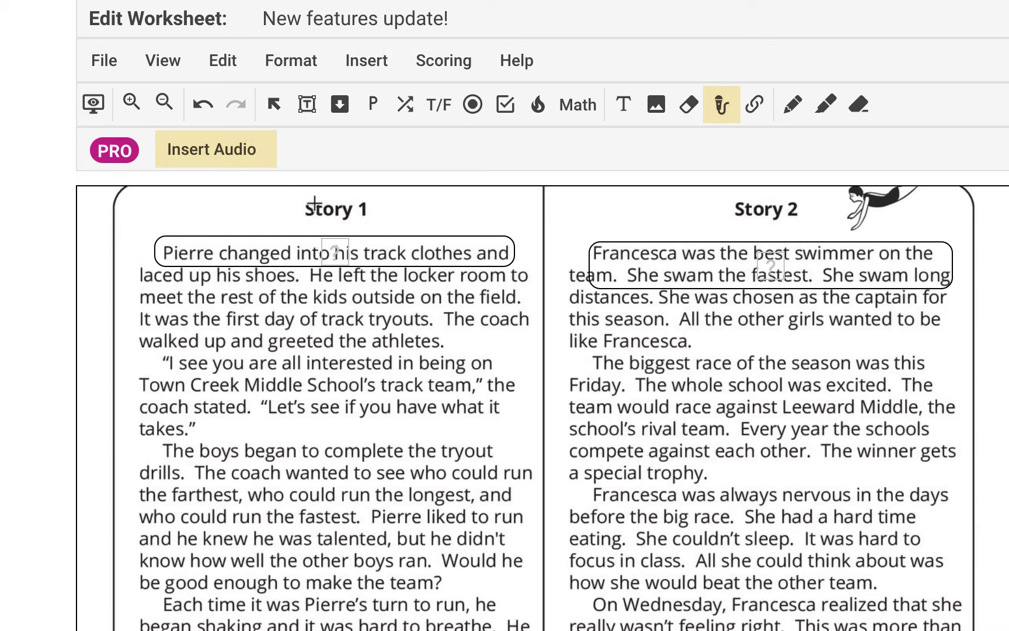
{"action": "left_click_drag", "start_coordinate": [342, 214], "coordinate": [370, 216]}
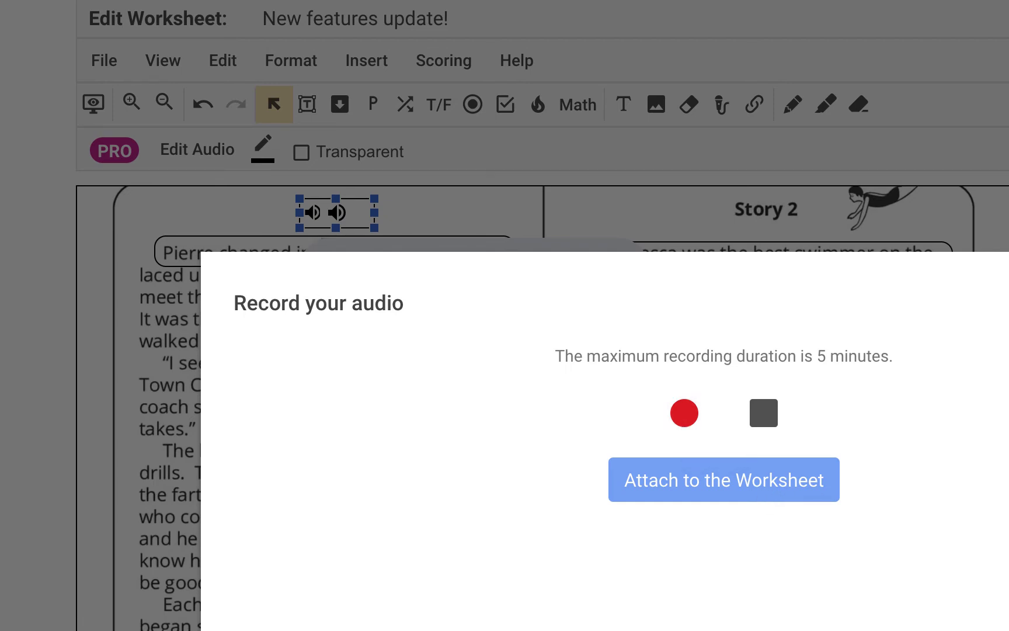
{"action": "key", "text": "Escape"}
{"action": "scroll", "coordinate": [446, 569], "scroll_direction": "down", "scroll_amount": 4}
{"action": "scroll", "coordinate": [446, 569], "scroll_direction": "up", "scroll_amount": 5}
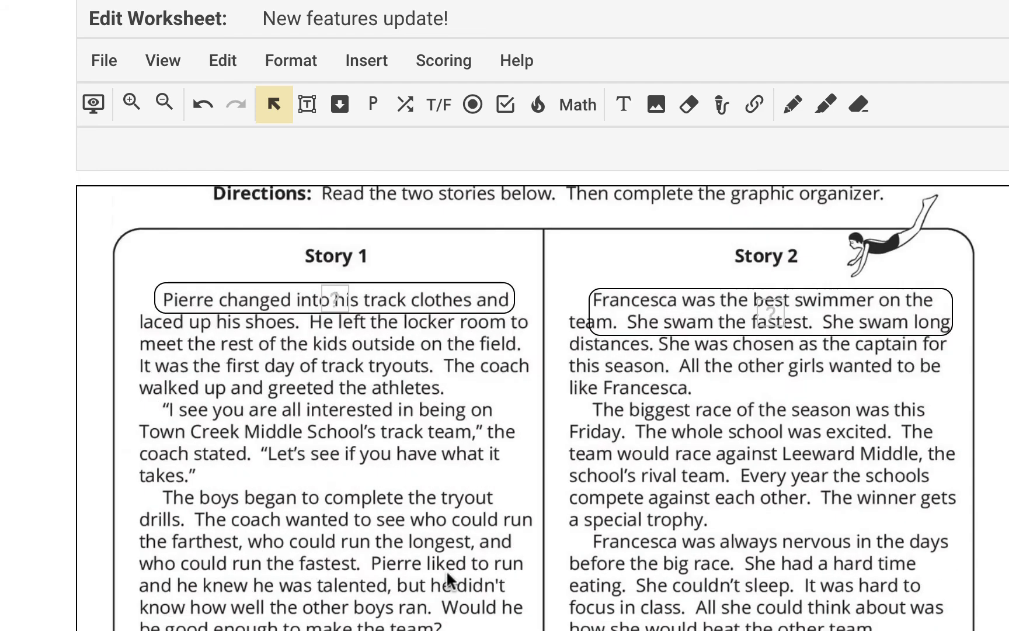
{"action": "scroll", "coordinate": [446, 569], "scroll_direction": "up", "scroll_amount": 2}
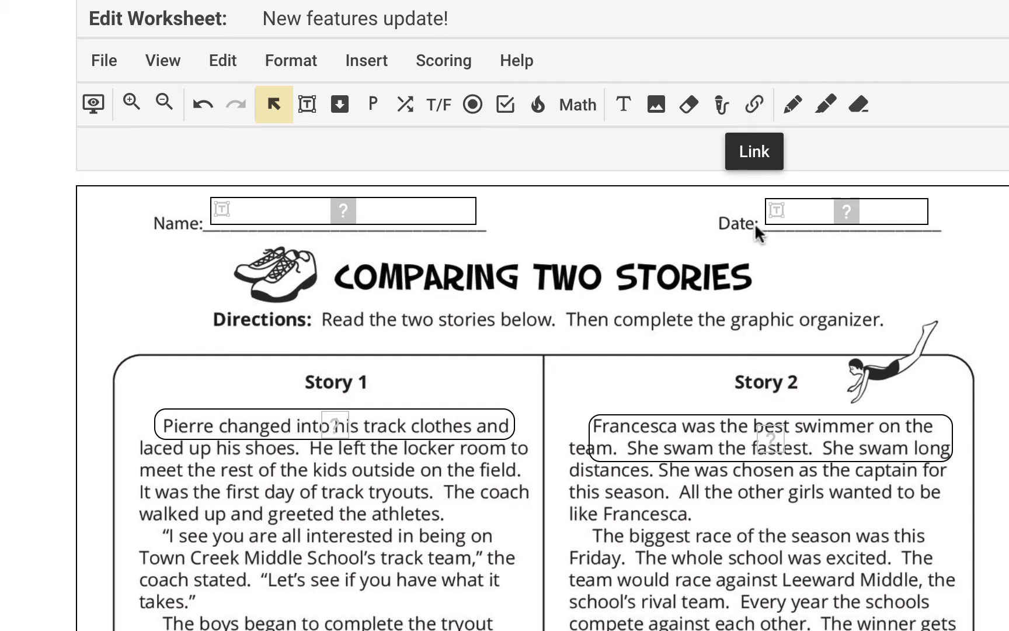
{"action": "scroll", "coordinate": [694, 471], "scroll_direction": "down", "scroll_amount": 4}
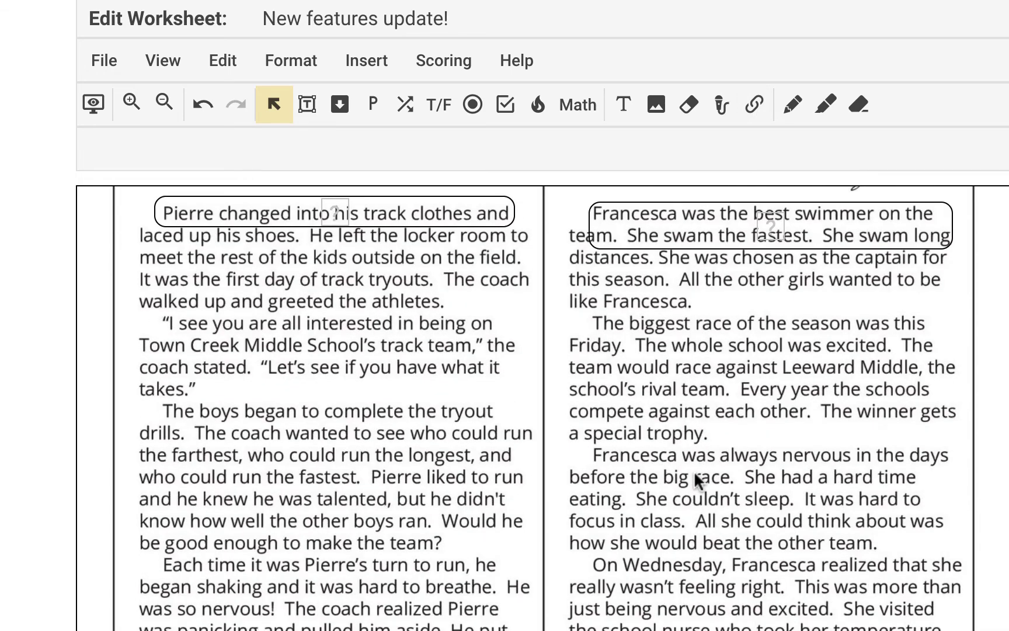
{"action": "scroll", "coordinate": [709, 496], "scroll_direction": "up", "scroll_amount": 4}
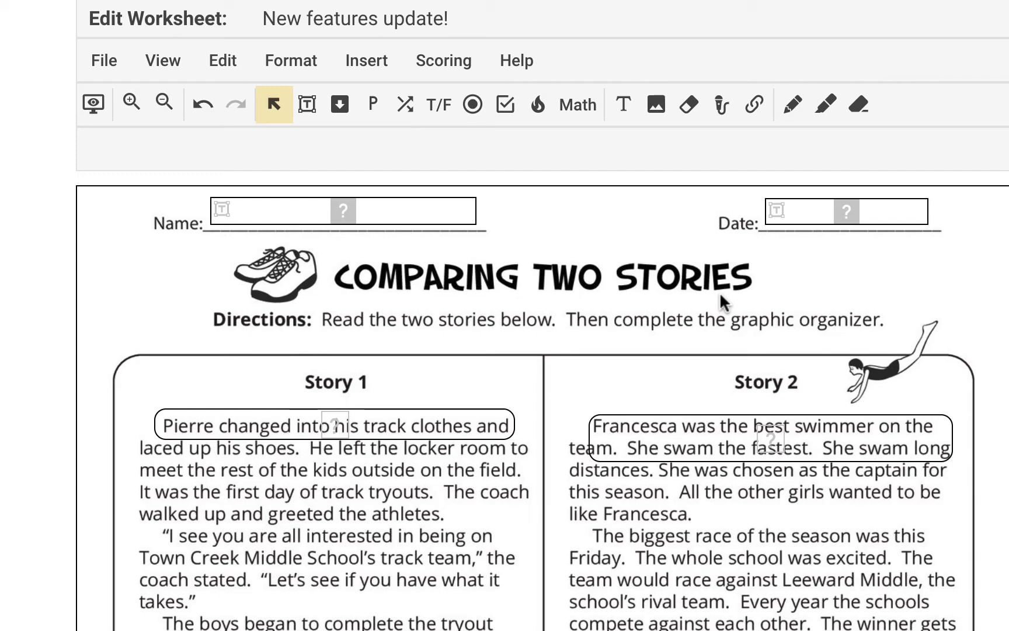
{"action": "scroll", "coordinate": [686, 589], "scroll_direction": "down", "scroll_amount": 15}
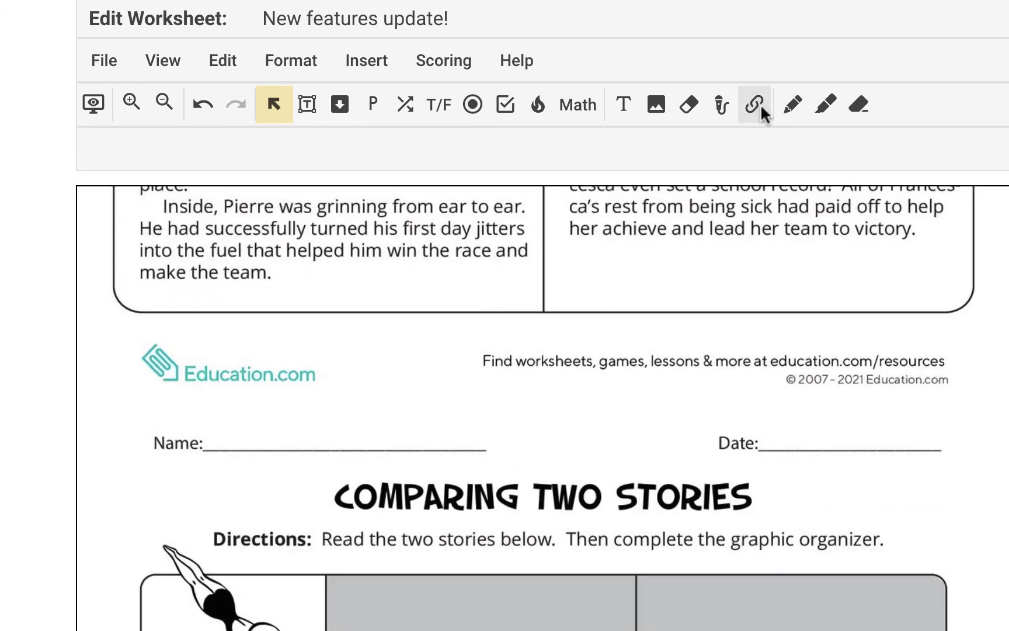
{"action": "scroll", "coordinate": [834, 481], "scroll_direction": "up", "scroll_amount": 15}
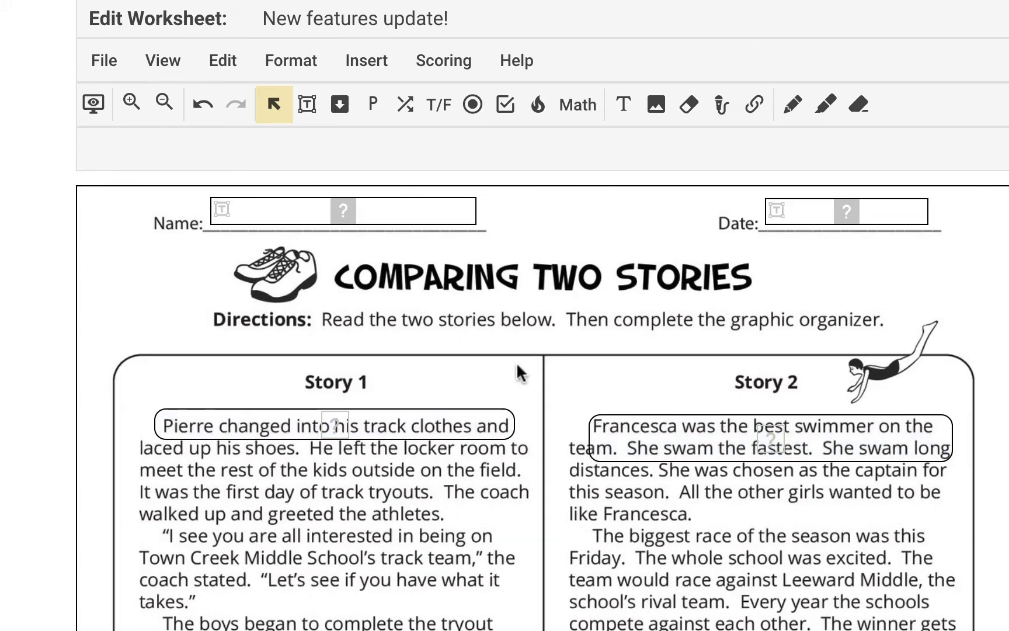
Insert an empty link box between the Name and Date fields and view its URL and label settings without entering anything
{"action": "left_click", "coordinate": [753, 107]}
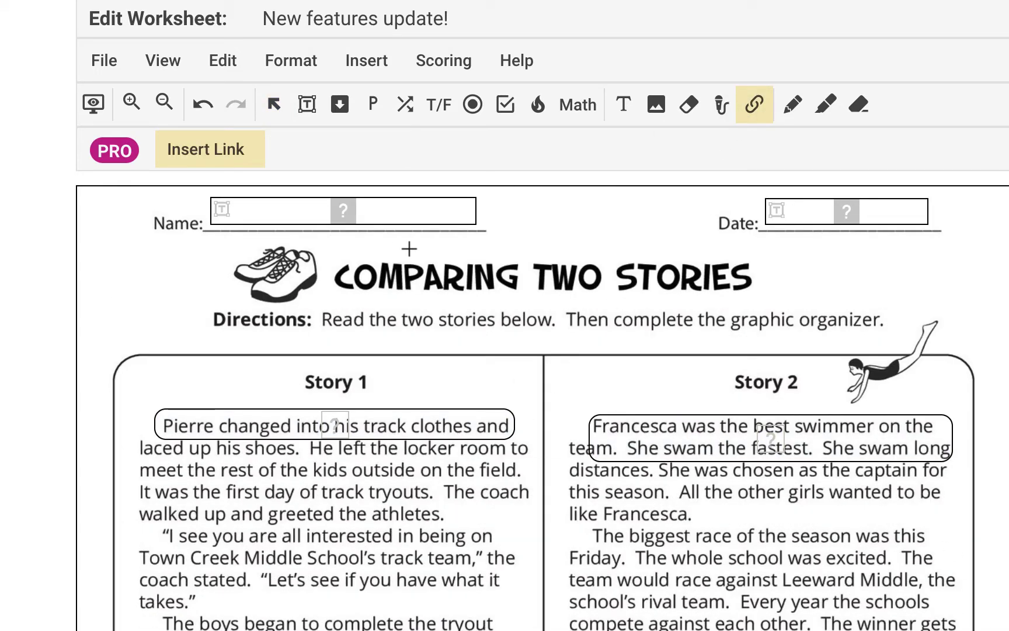
{"action": "left_click_drag", "start_coordinate": [516, 205], "coordinate": [705, 234]}
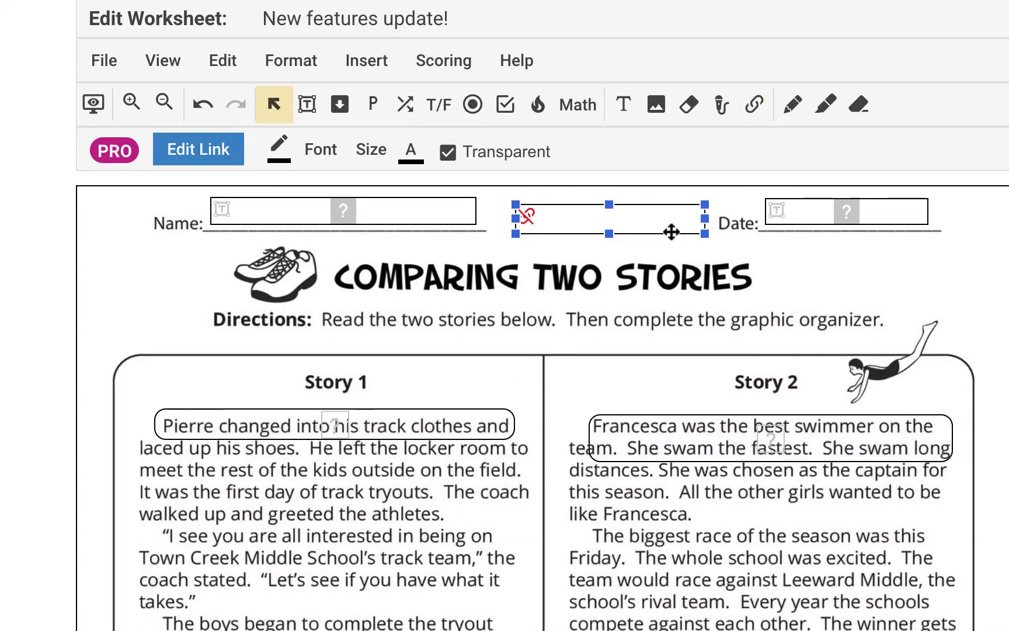
{"action": "double_click", "coordinate": [634, 224]}
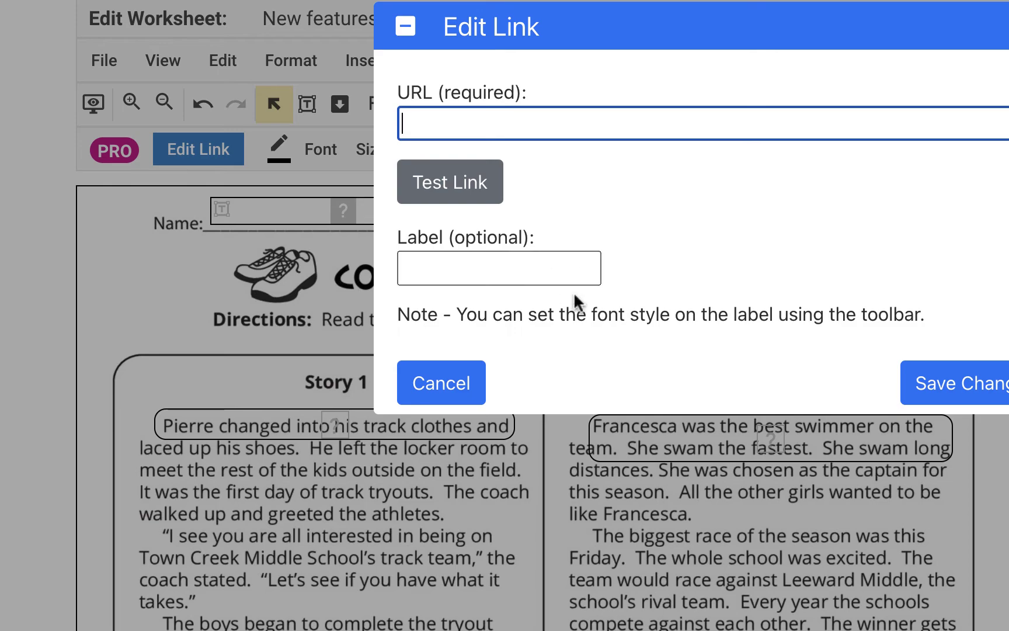
{"action": "left_click", "coordinate": [442, 389]}
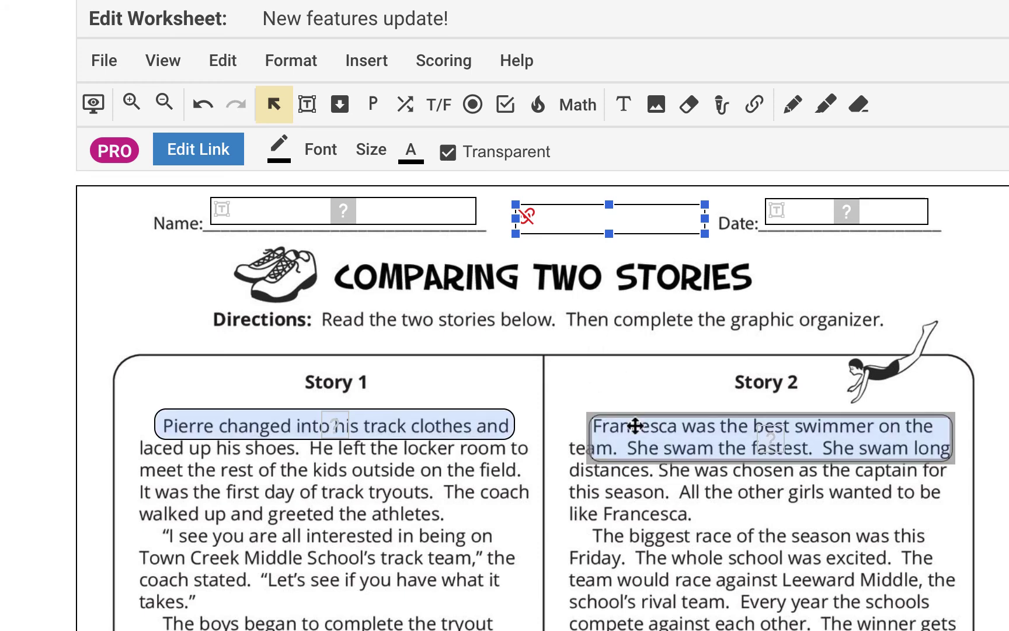
Highlight "The biggest race of the season was this" in Story 2 in yellow and check it in the worksheet preview
{"action": "left_click", "coordinate": [826, 106]}
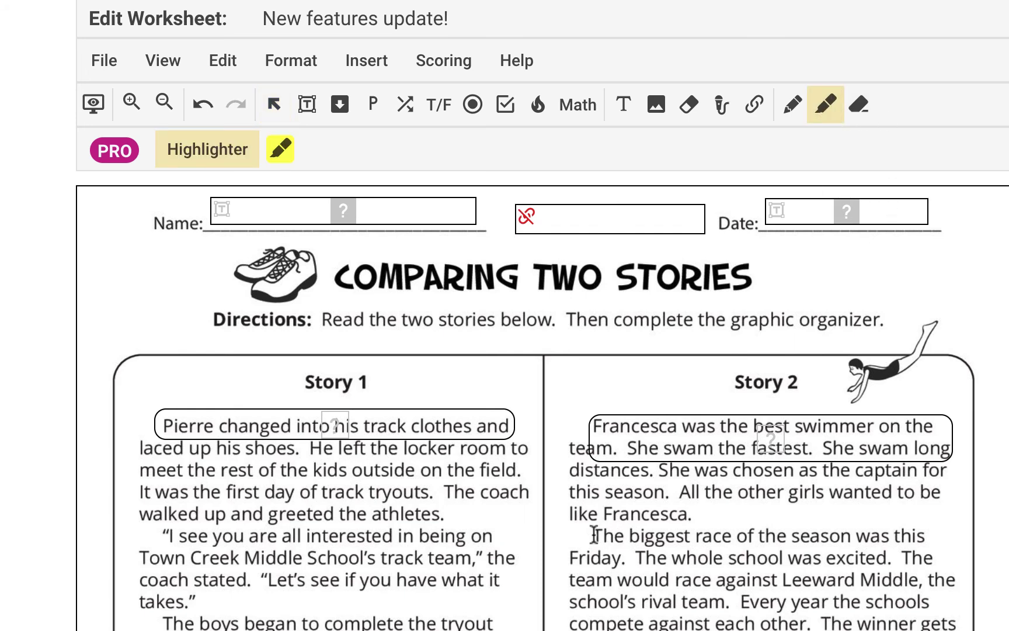
{"action": "left_click_drag", "start_coordinate": [593, 536], "coordinate": [929, 538]}
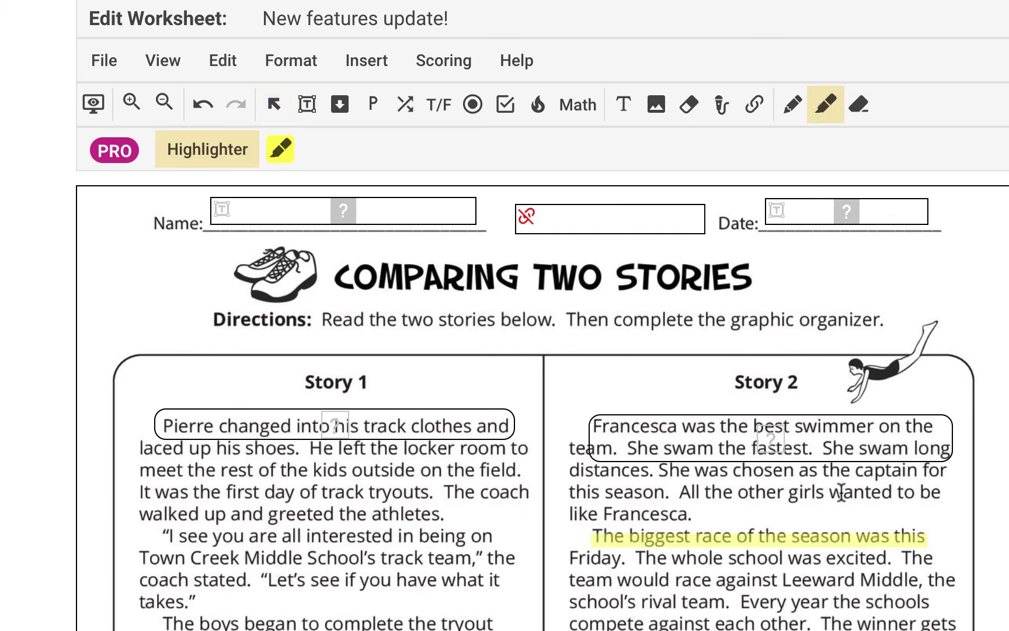
{"action": "left_click", "coordinate": [93, 105]}
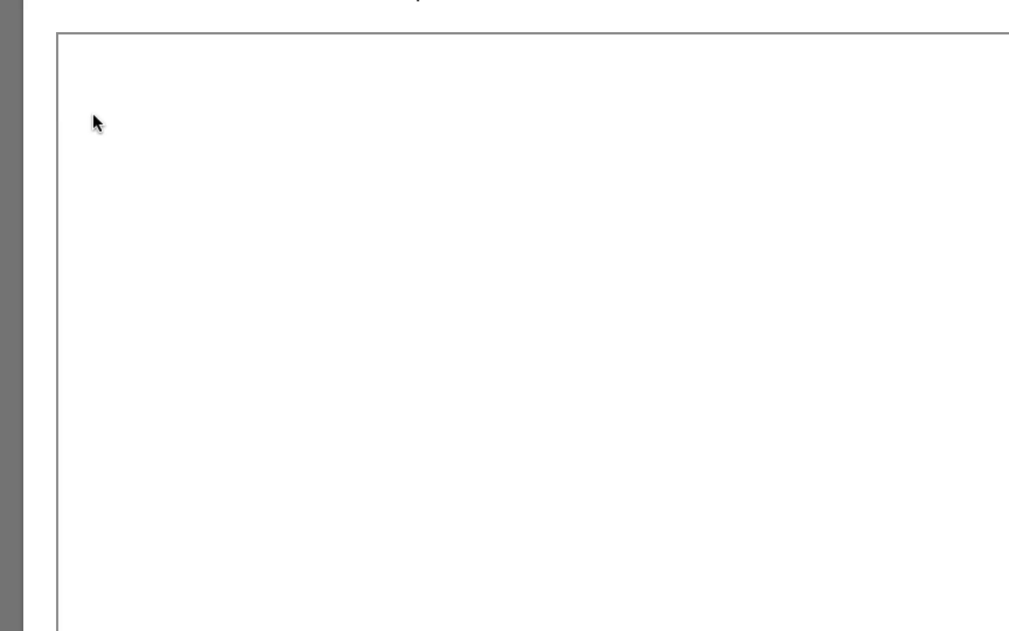
{"action": "scroll", "coordinate": [753, 557], "scroll_direction": "down", "scroll_amount": 2}
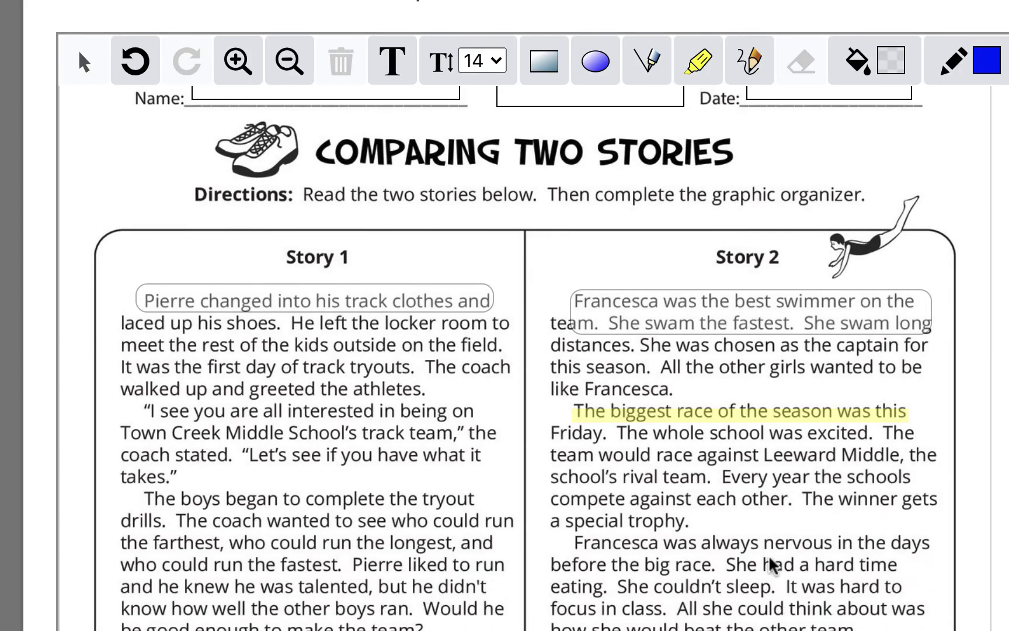
{"action": "key", "text": "Escape"}
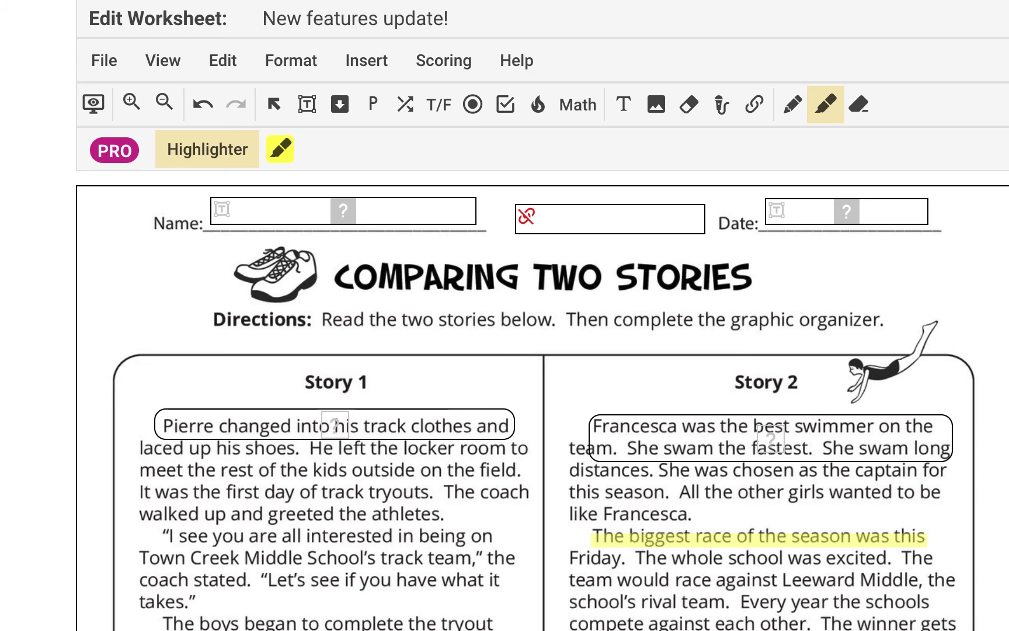